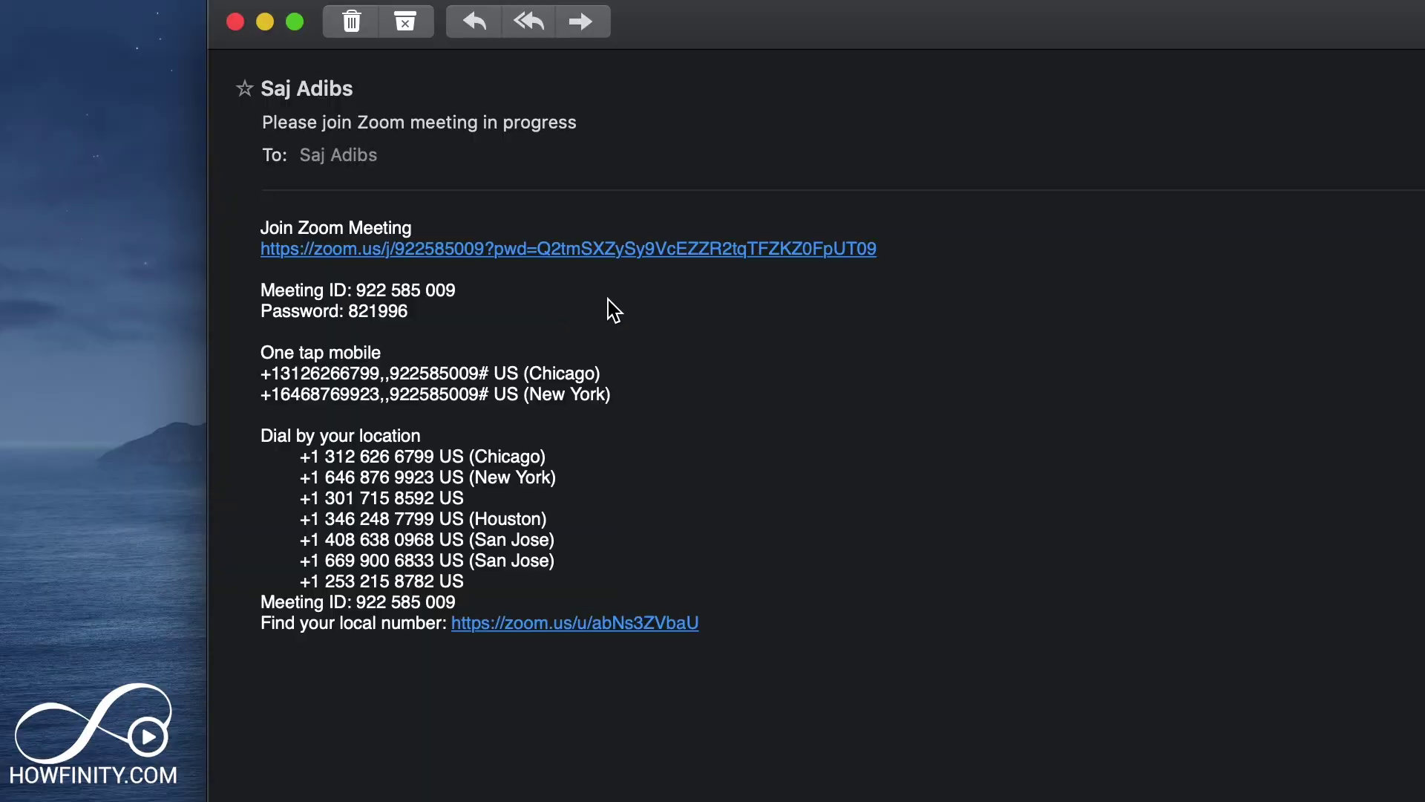
# Step: Examine the meeting ID, password and dial-in numbers in the Zoom invitation email
pyautogui.moveTo(764, 42); pyautogui.dragTo(798, 33)
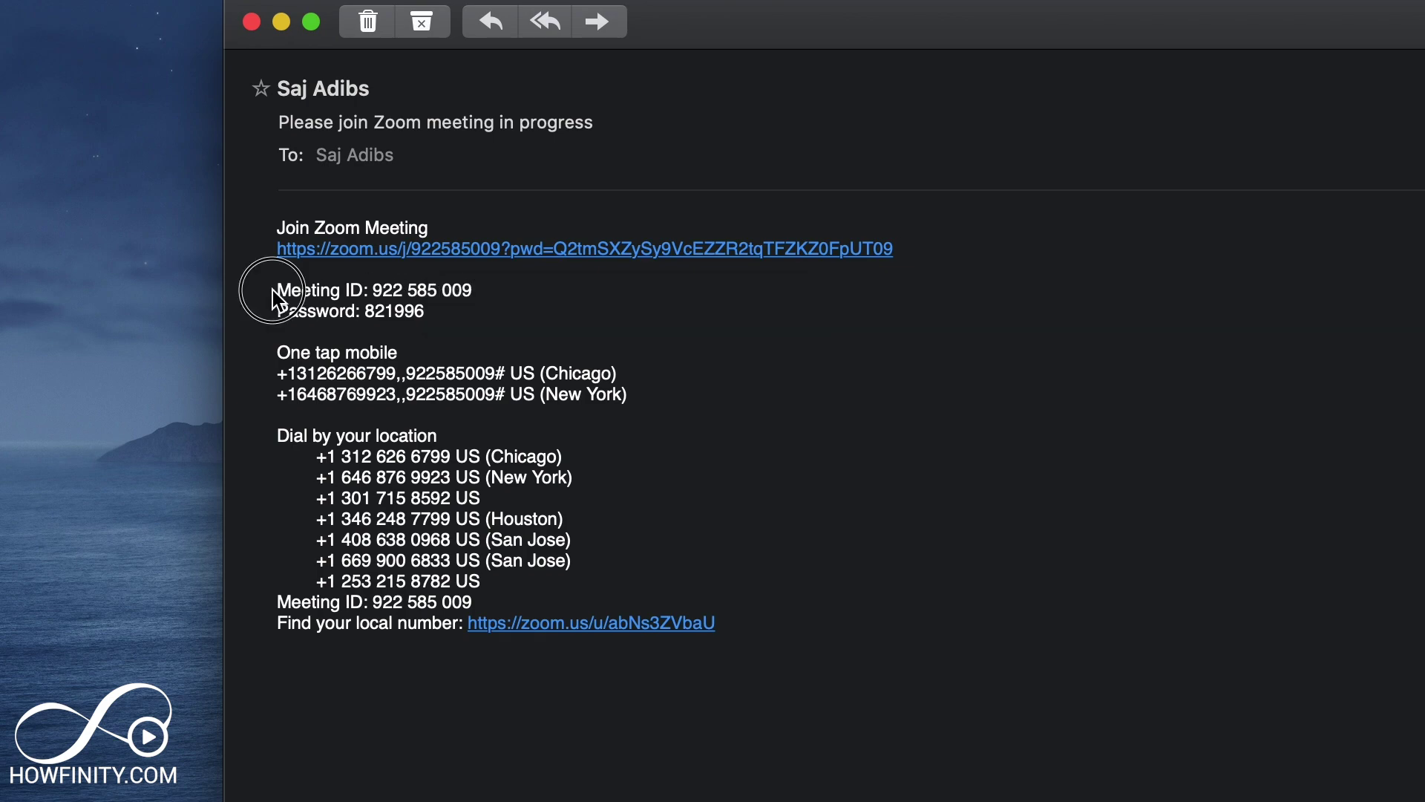
pyautogui.moveTo(272, 290); pyautogui.dragTo(460, 327)
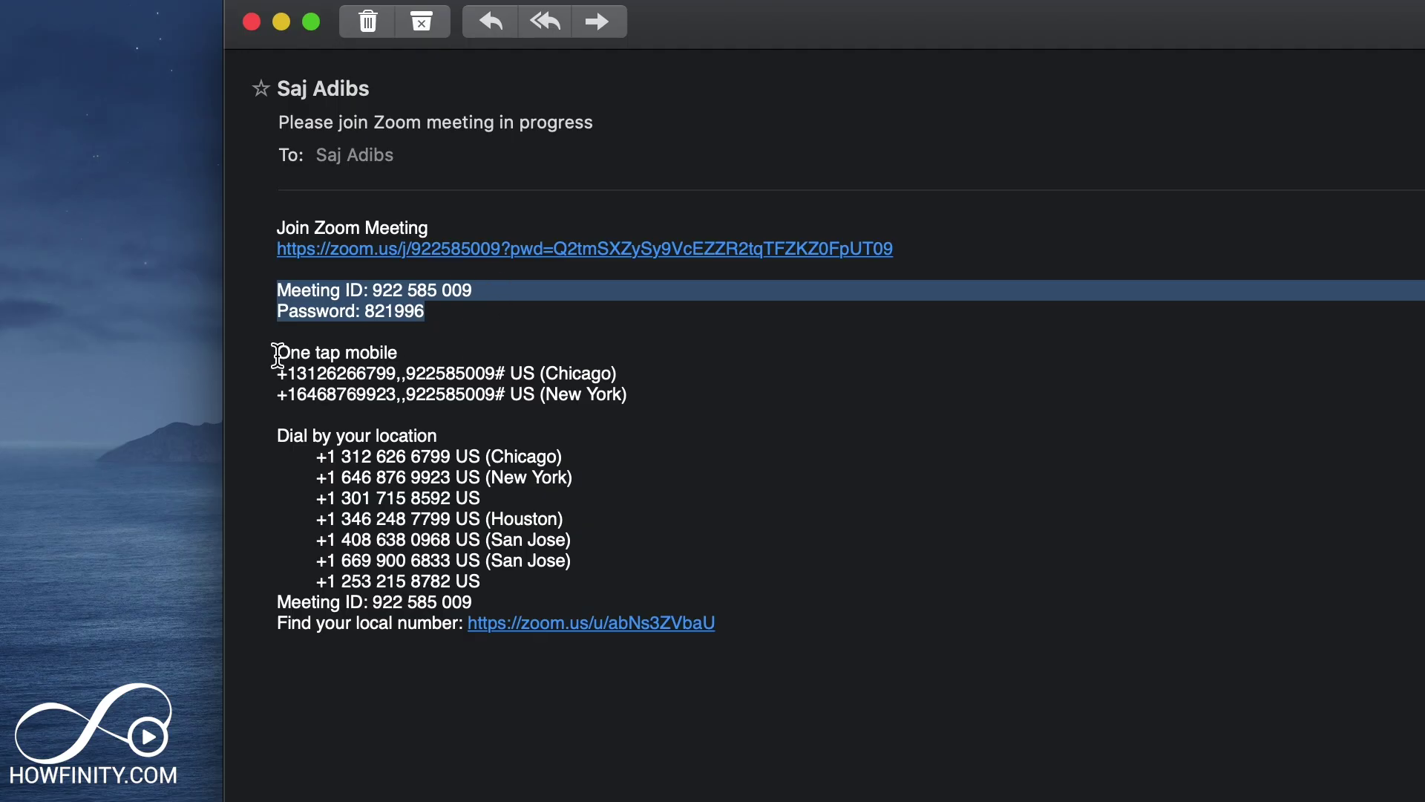
pyautogui.moveTo(276, 352); pyautogui.dragTo(493, 305)
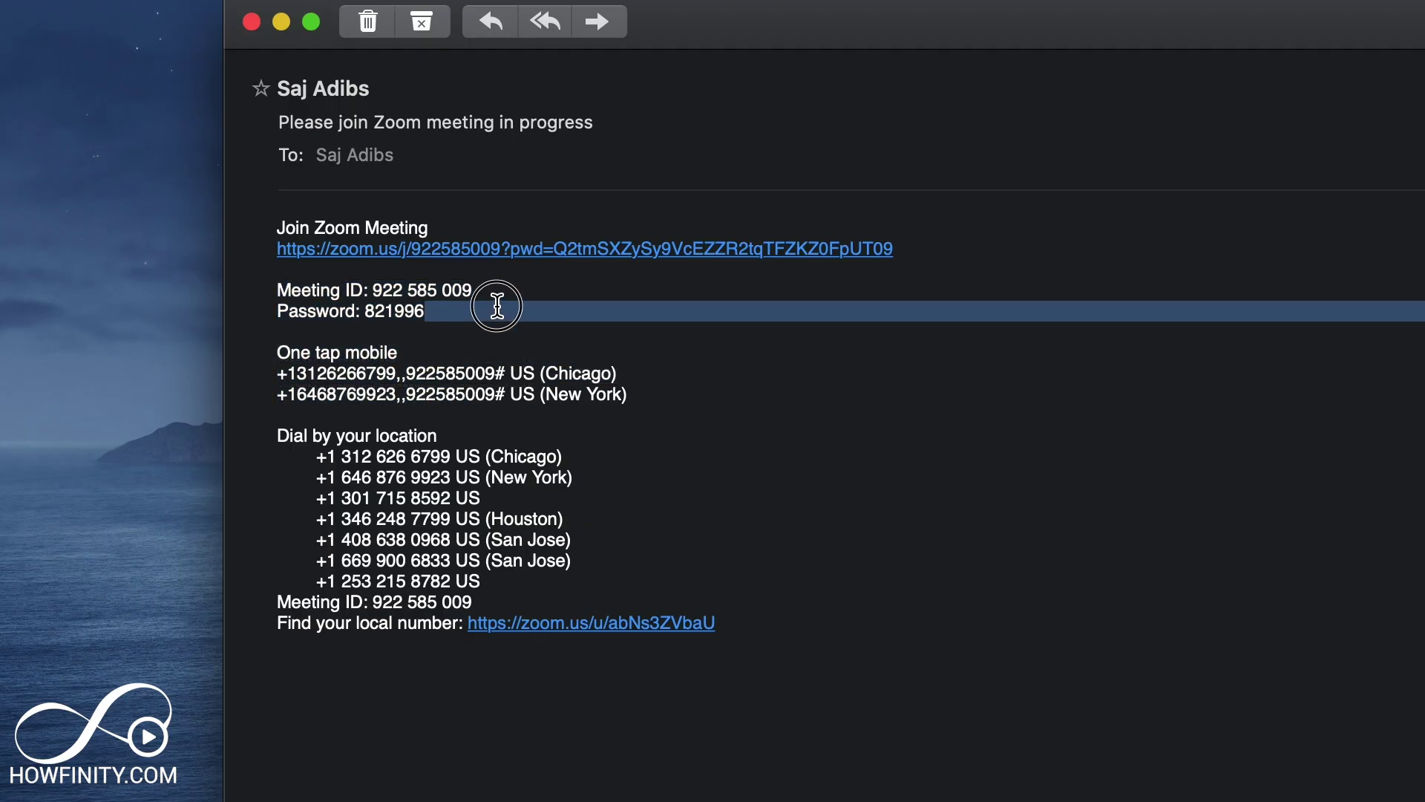
pyautogui.click(284, 375)
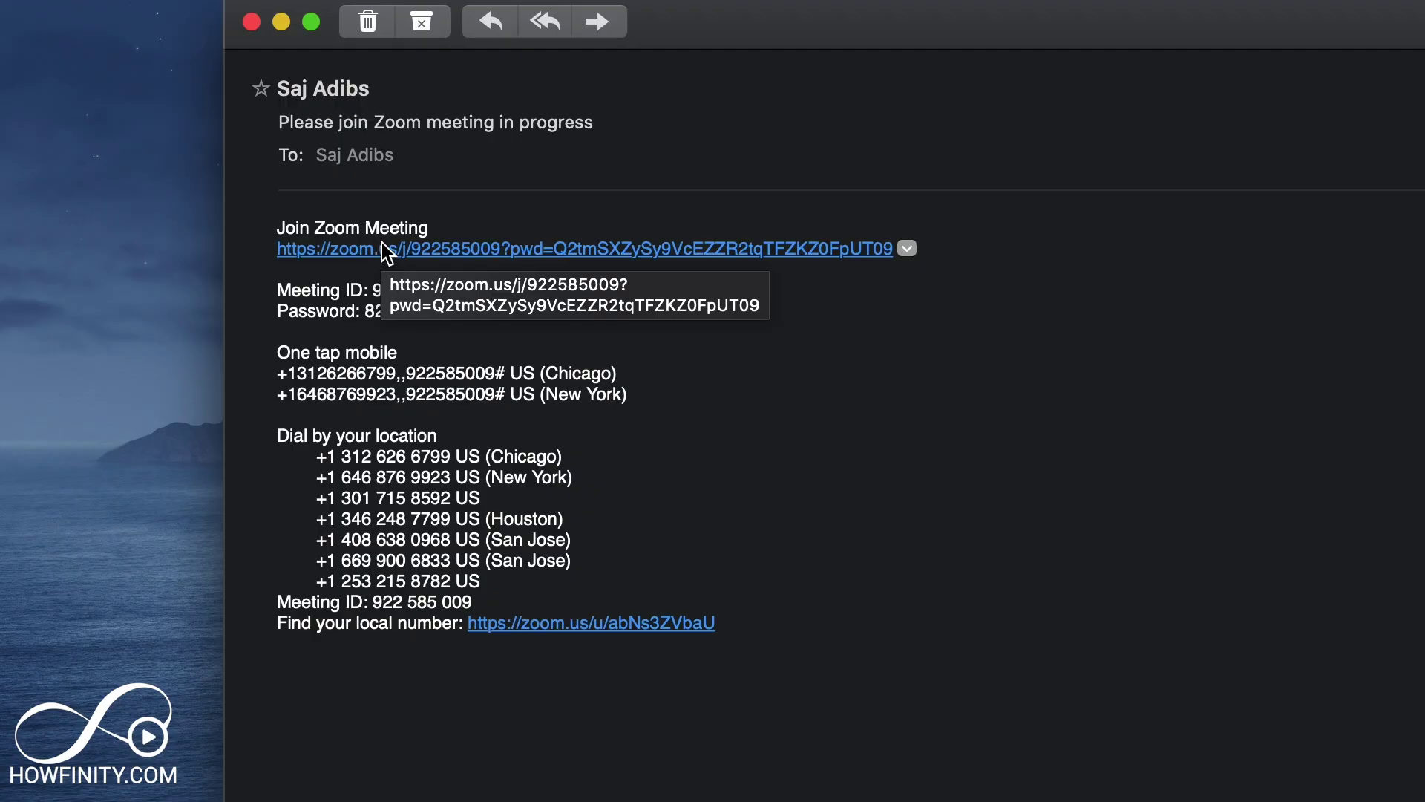
# Step: Open the Zoom meeting link from the email and start installing Zoom from the downloaded Zoom (1).pkg
pyautogui.click(372, 254)
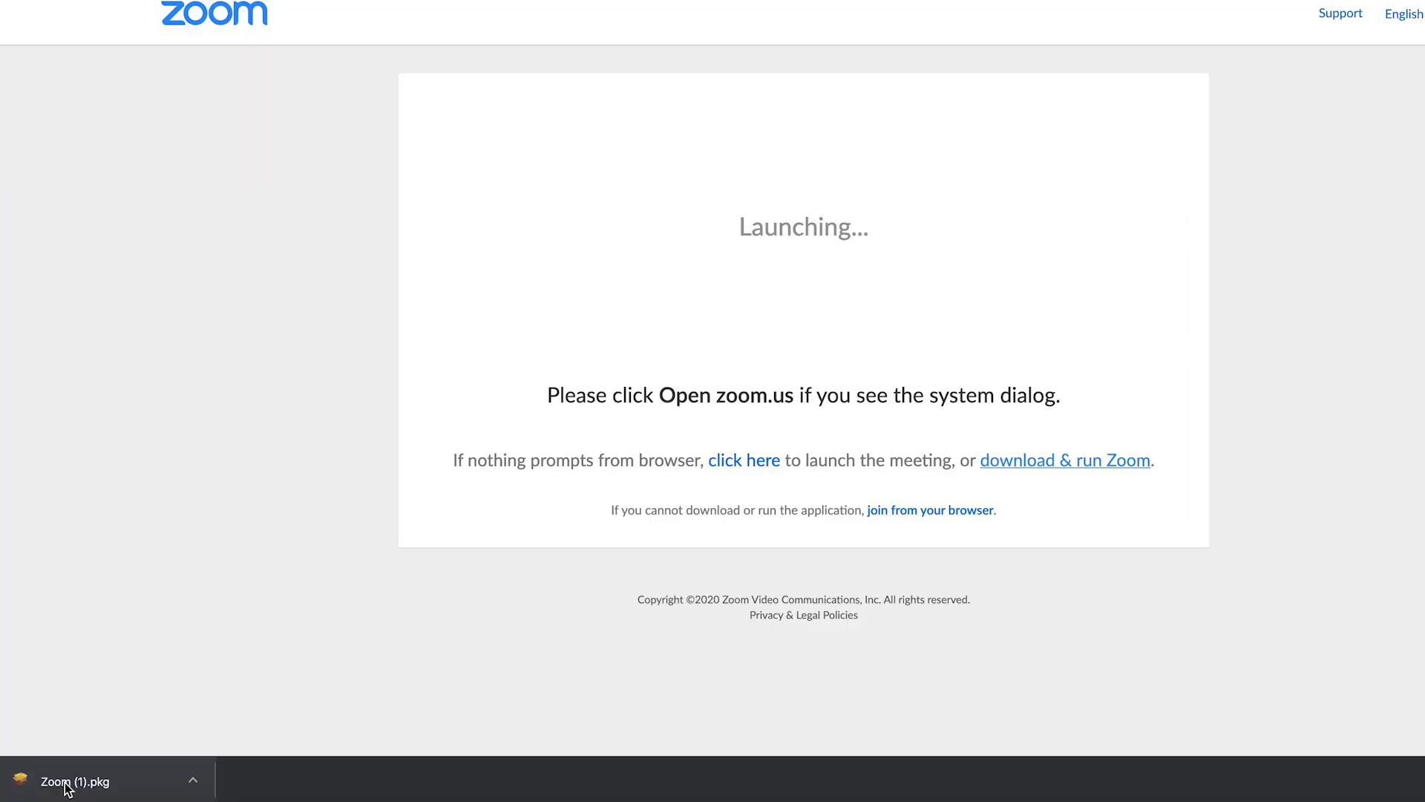
pyautogui.click(80, 782)
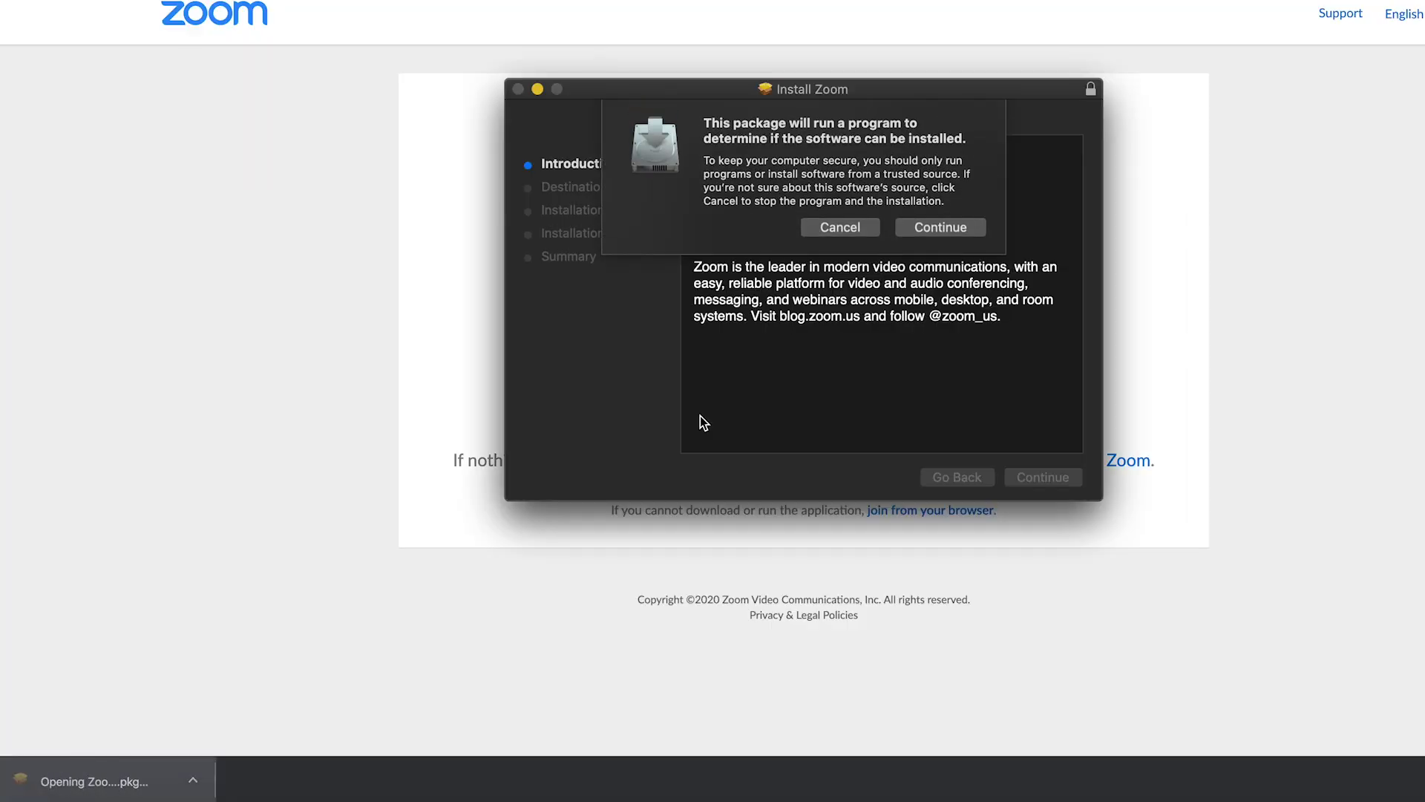
pyautogui.click(930, 228)
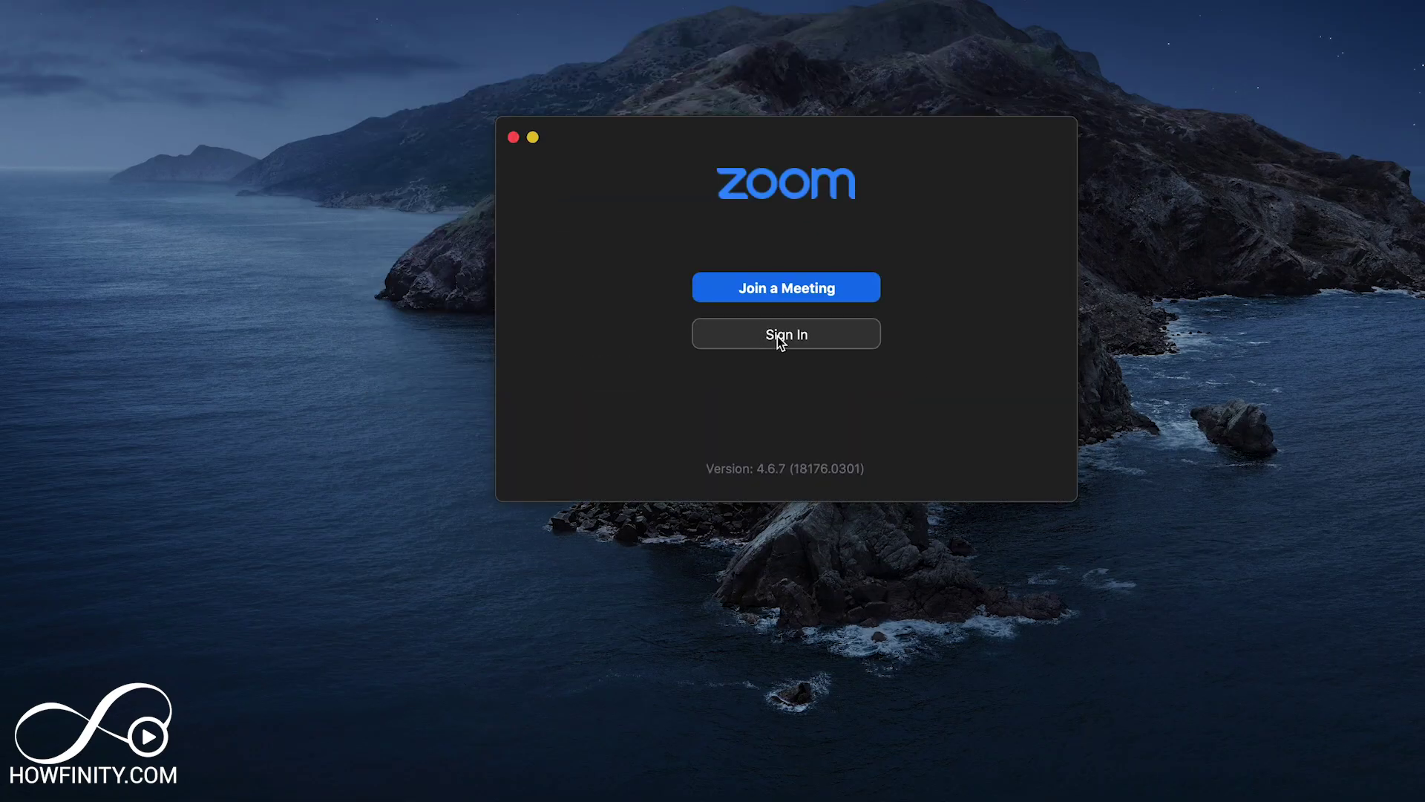
# Step: Start joining a meeting in Zoom, and copy the meeting ID from the invitation in Mail
pyautogui.click(772, 291)
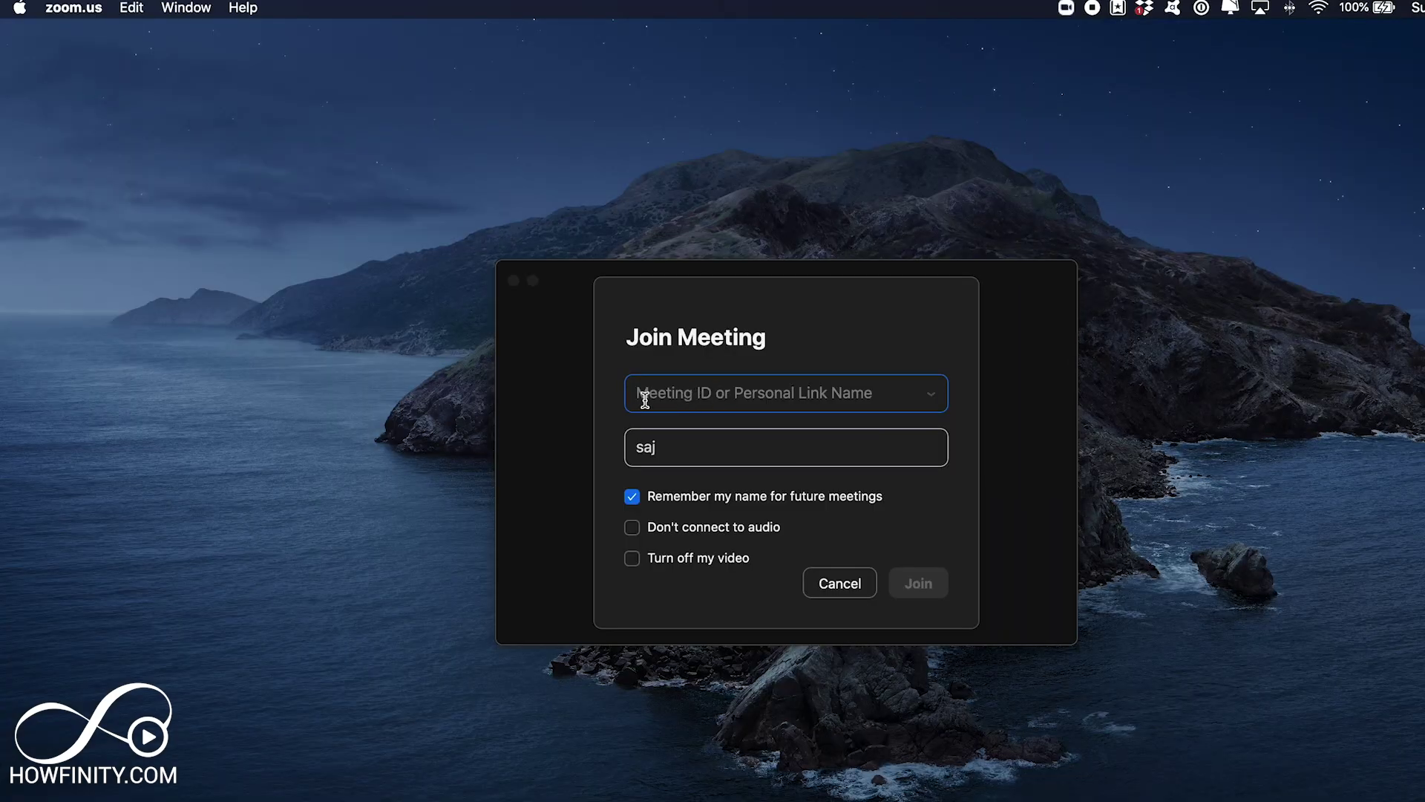
pyautogui.press('super+Tab')
pyautogui.press('super+Tab')
pyautogui.press('super+Tab')
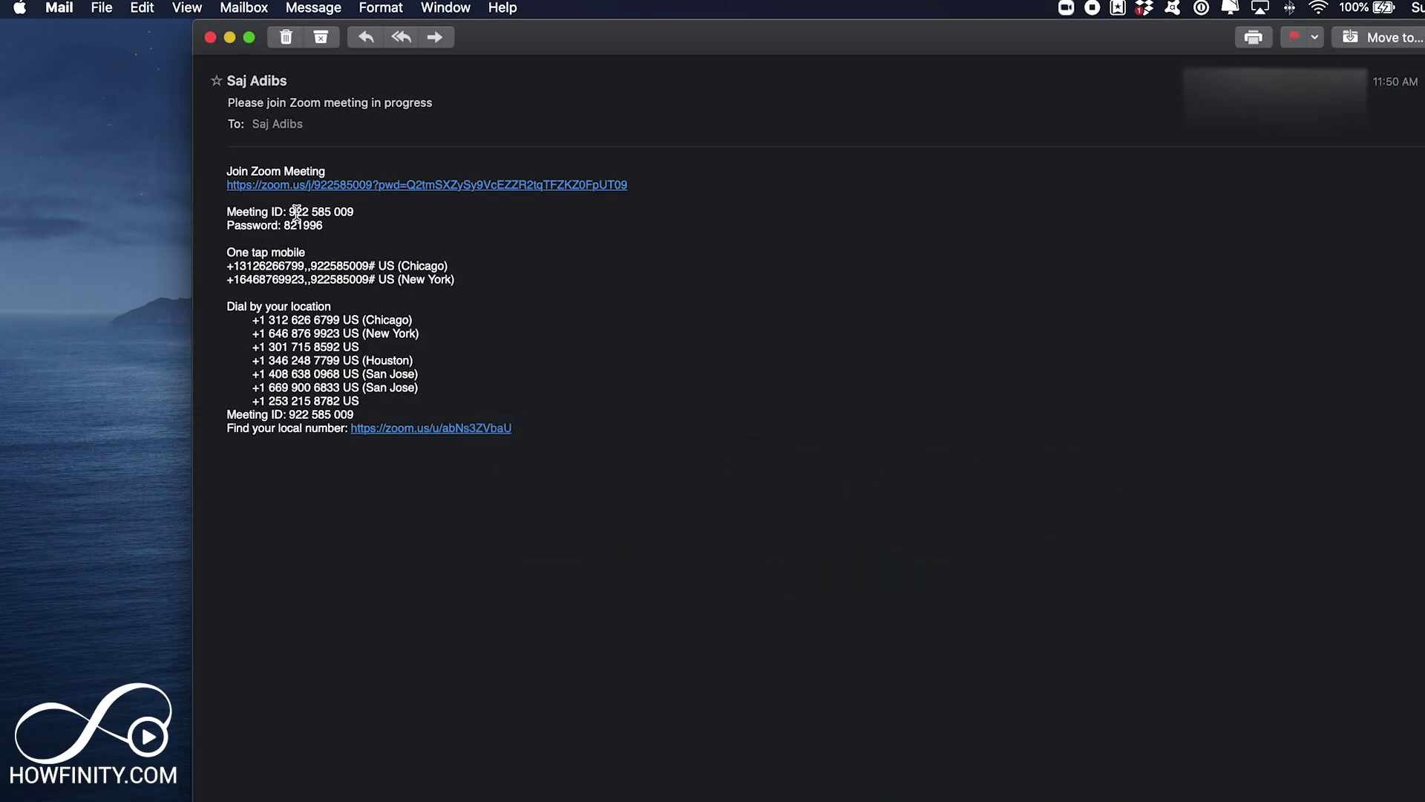
pyautogui.moveTo(288, 212); pyautogui.dragTo(355, 212)
pyautogui.click(102, 7)
pyautogui.moveTo(143, 9)
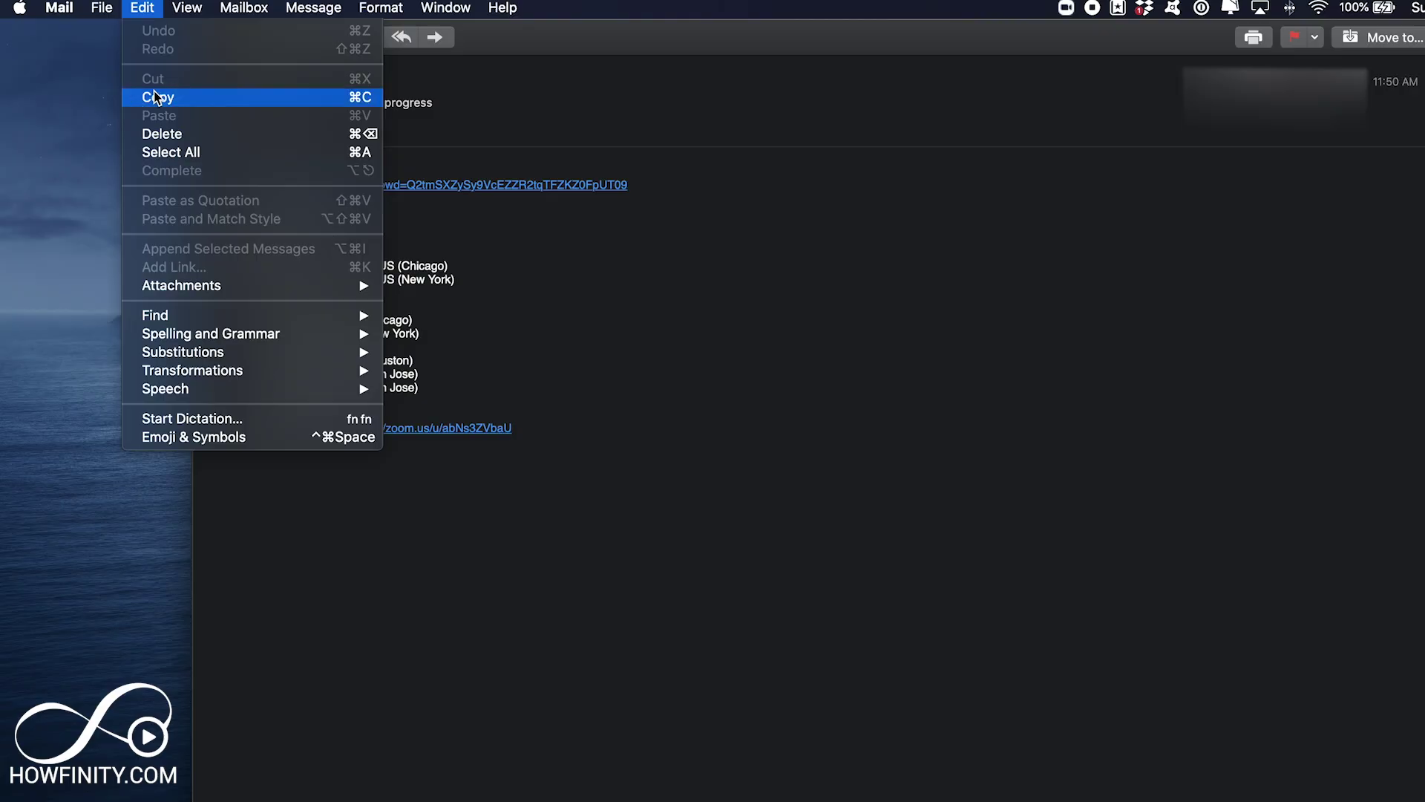
pyautogui.click(154, 95)
# Step: Switch back to Zoom and paste the copied meeting ID into the Join Meeting form
pyautogui.press('super+Tab')
pyautogui.click(715, 502)
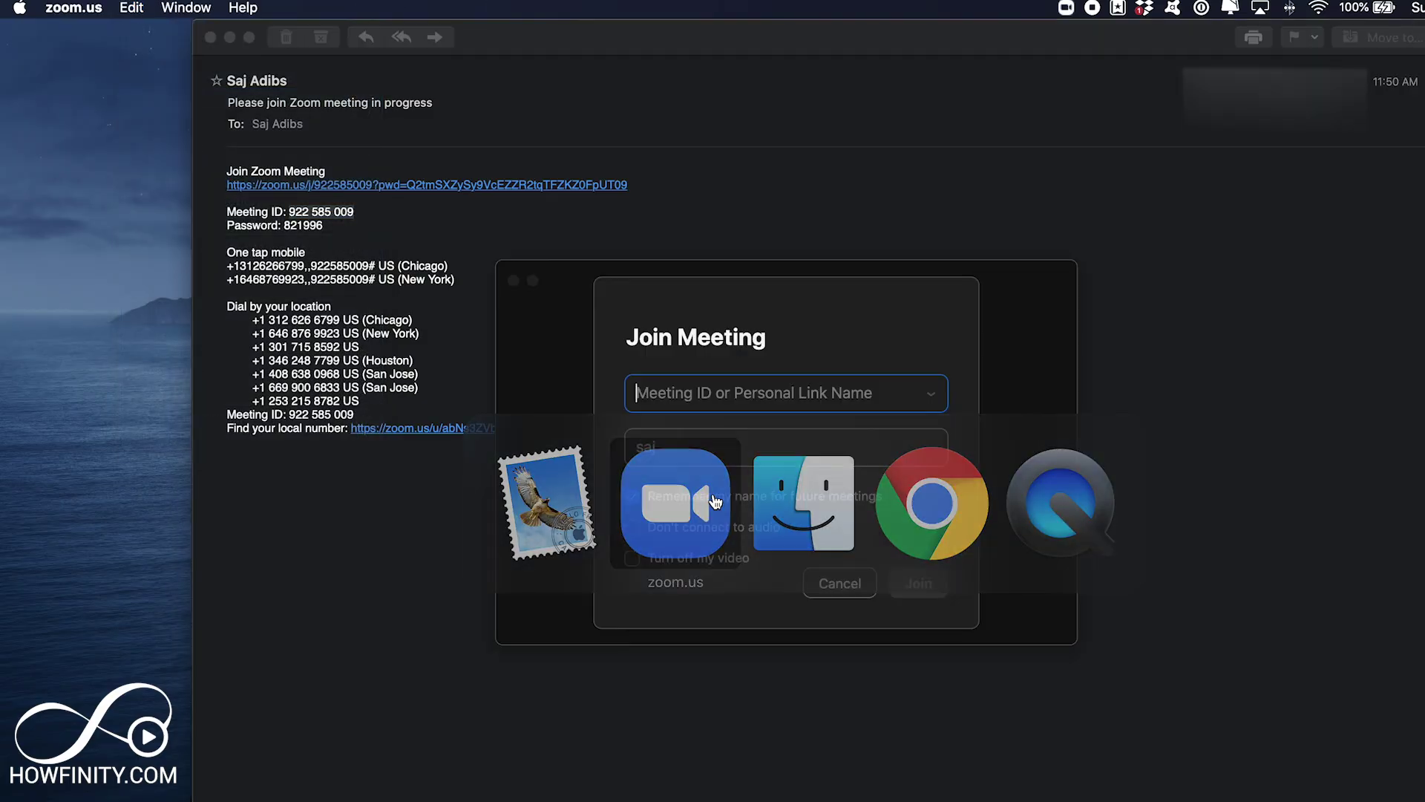
pyautogui.click(133, 7)
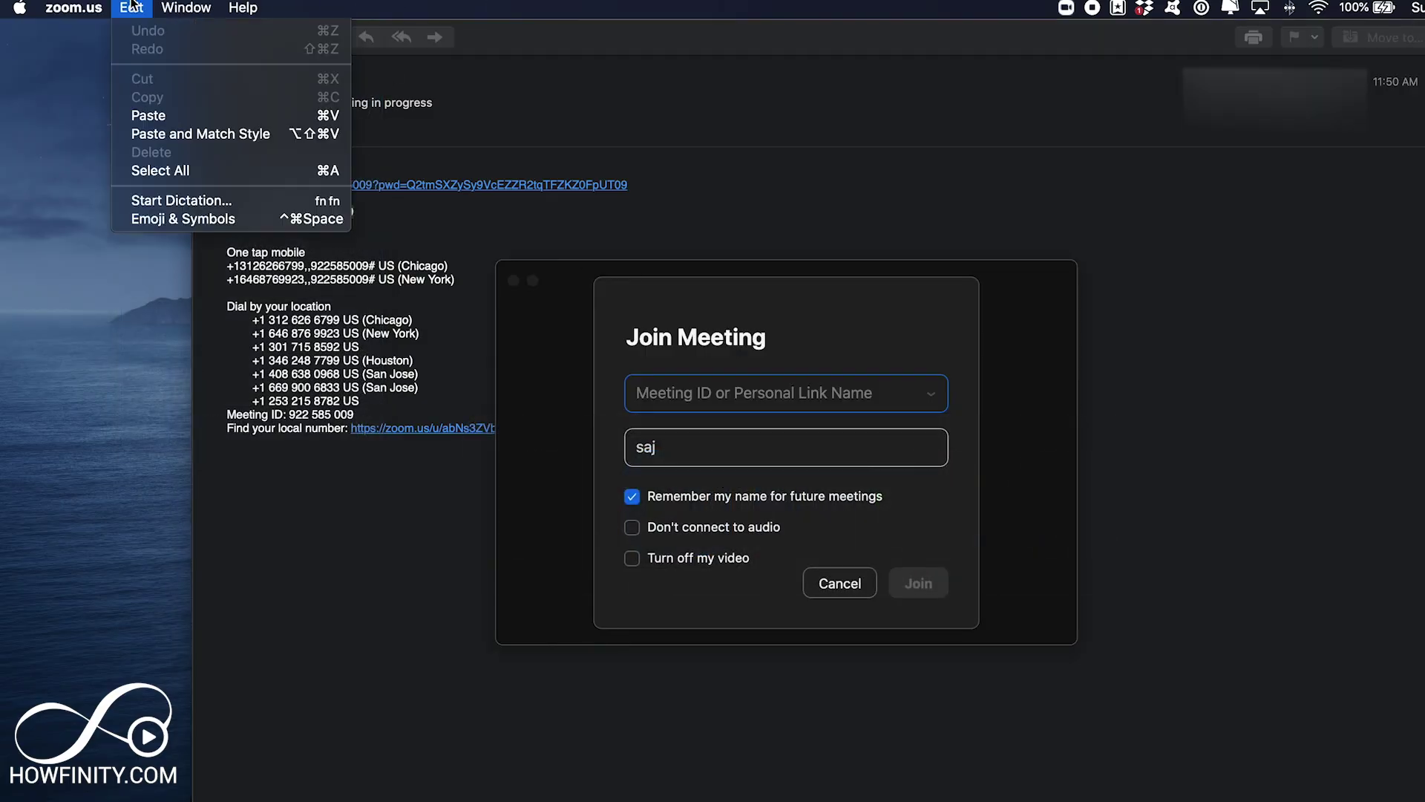
pyautogui.click(166, 115)
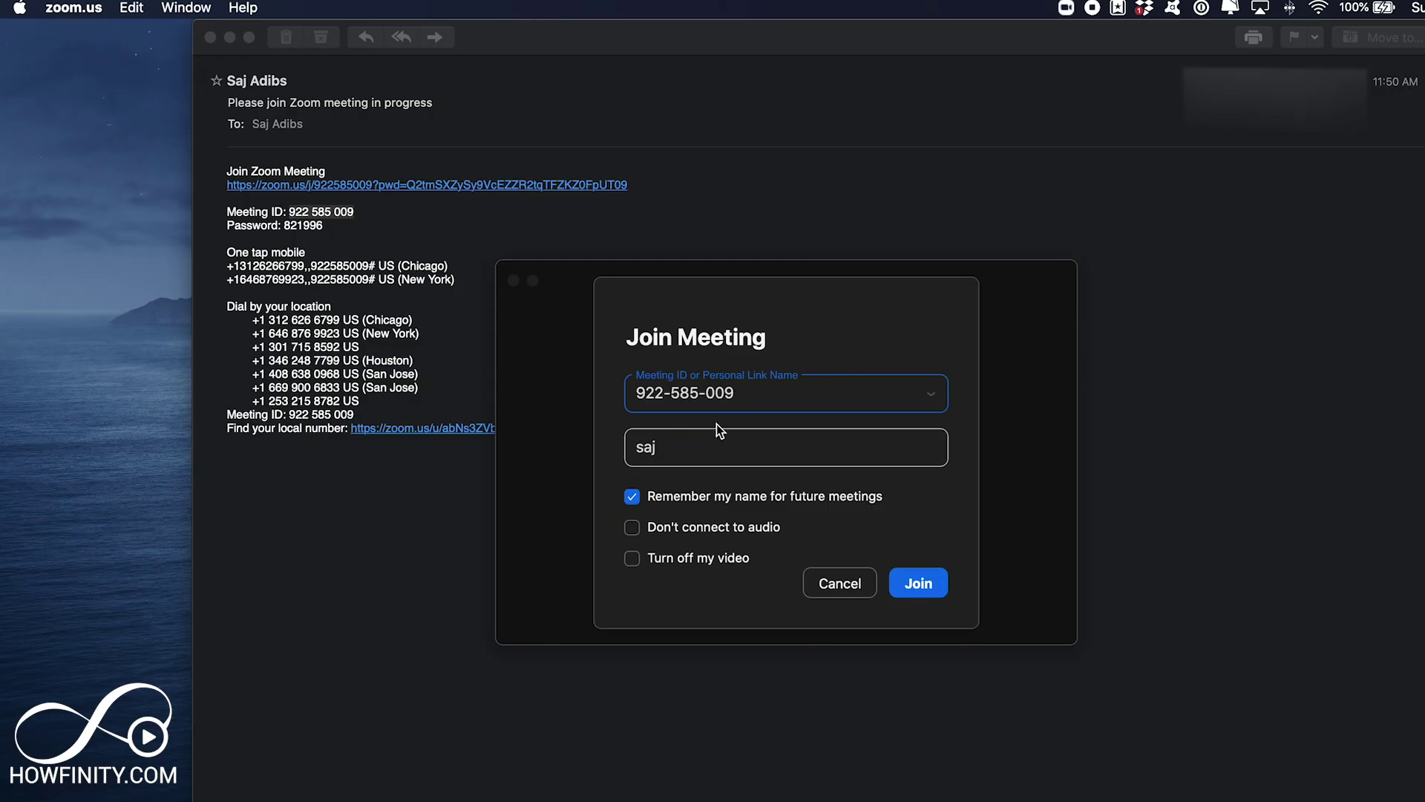
# Step: Set the meeting to be joined without connecting to audio and with video turned off, and submit the join request
pyautogui.click(724, 445)
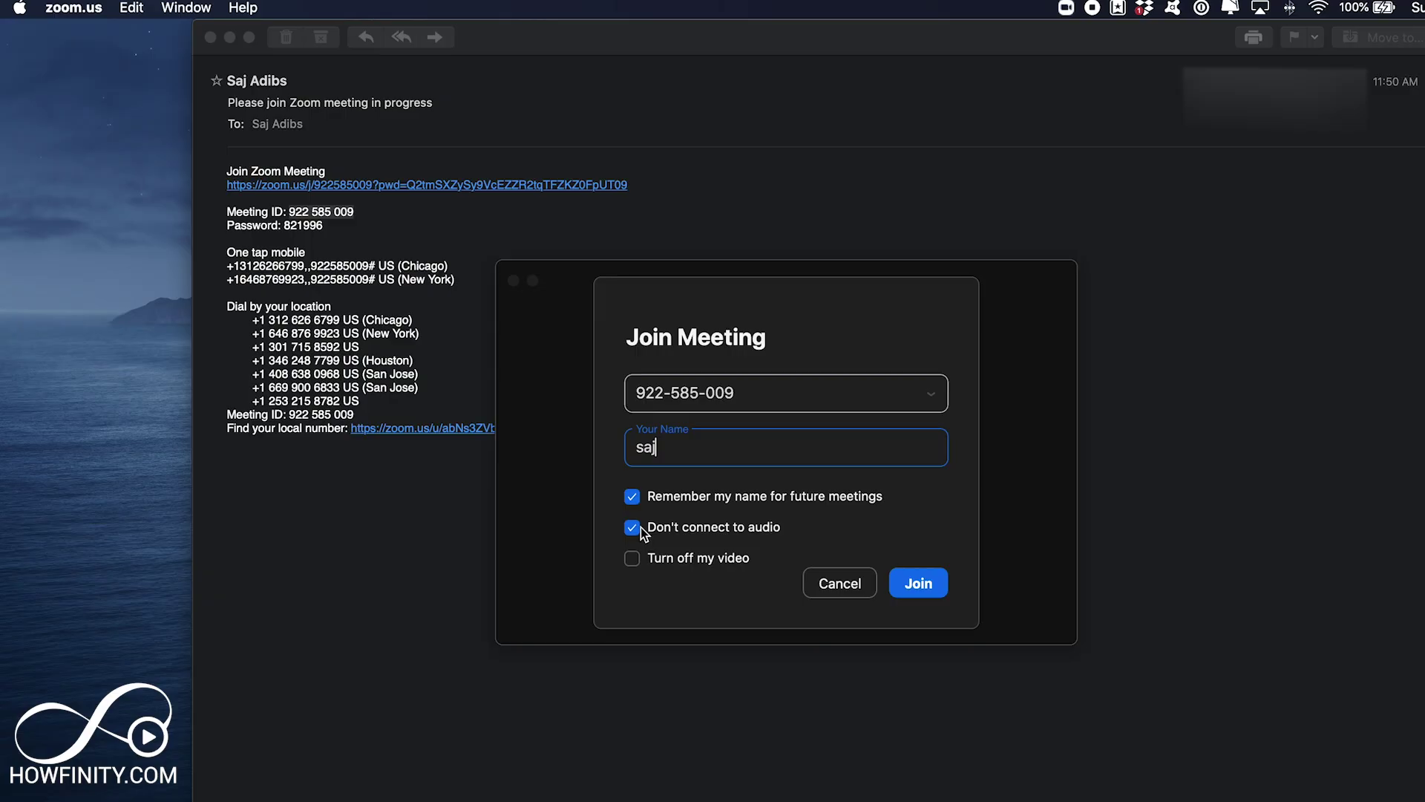
pyautogui.click(632, 559)
pyautogui.click(921, 583)
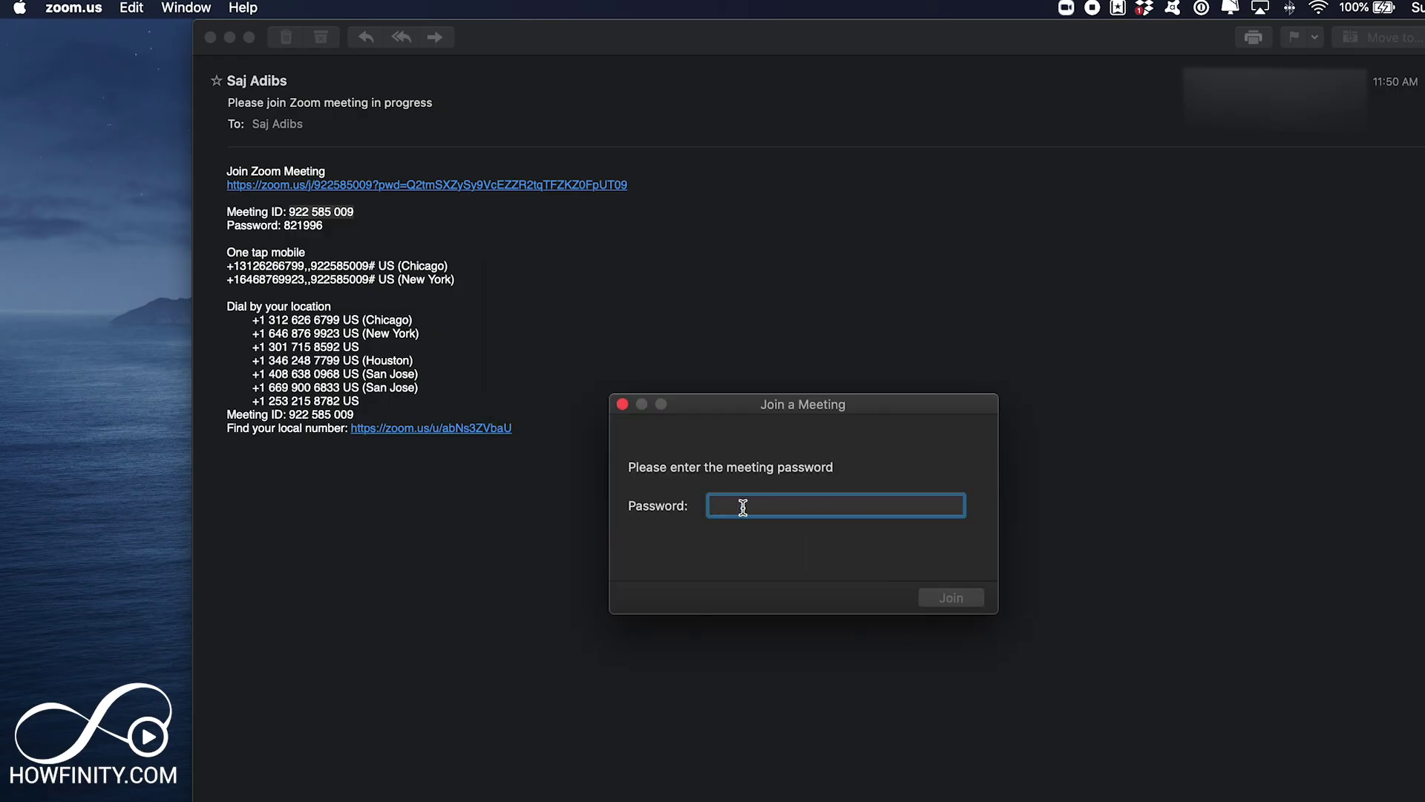
# Step: Copy the meeting password from the invitation email into Zoom's password field and join the meeting
pyautogui.click(287, 239)
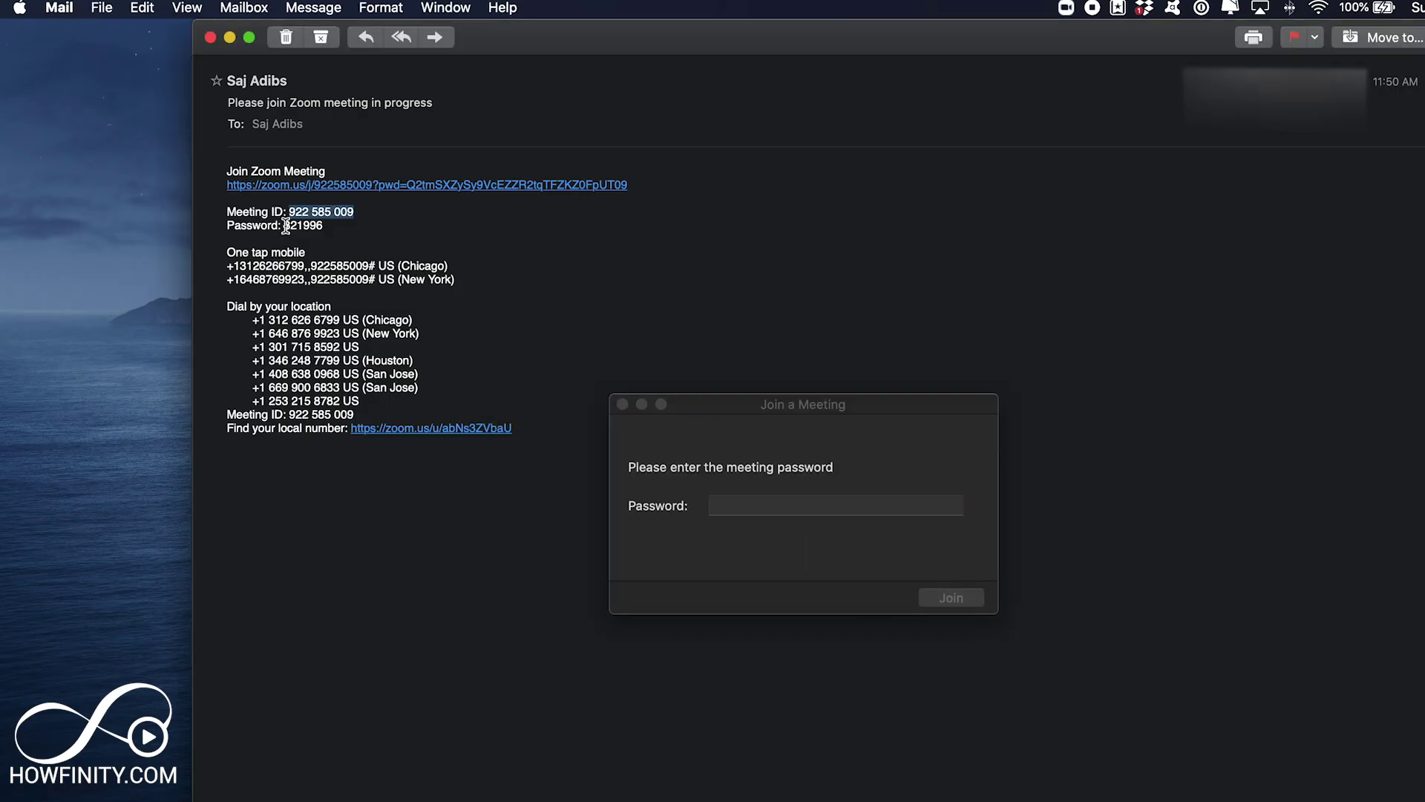
pyautogui.moveTo(283, 225); pyautogui.dragTo(332, 229)
pyautogui.click(759, 503)
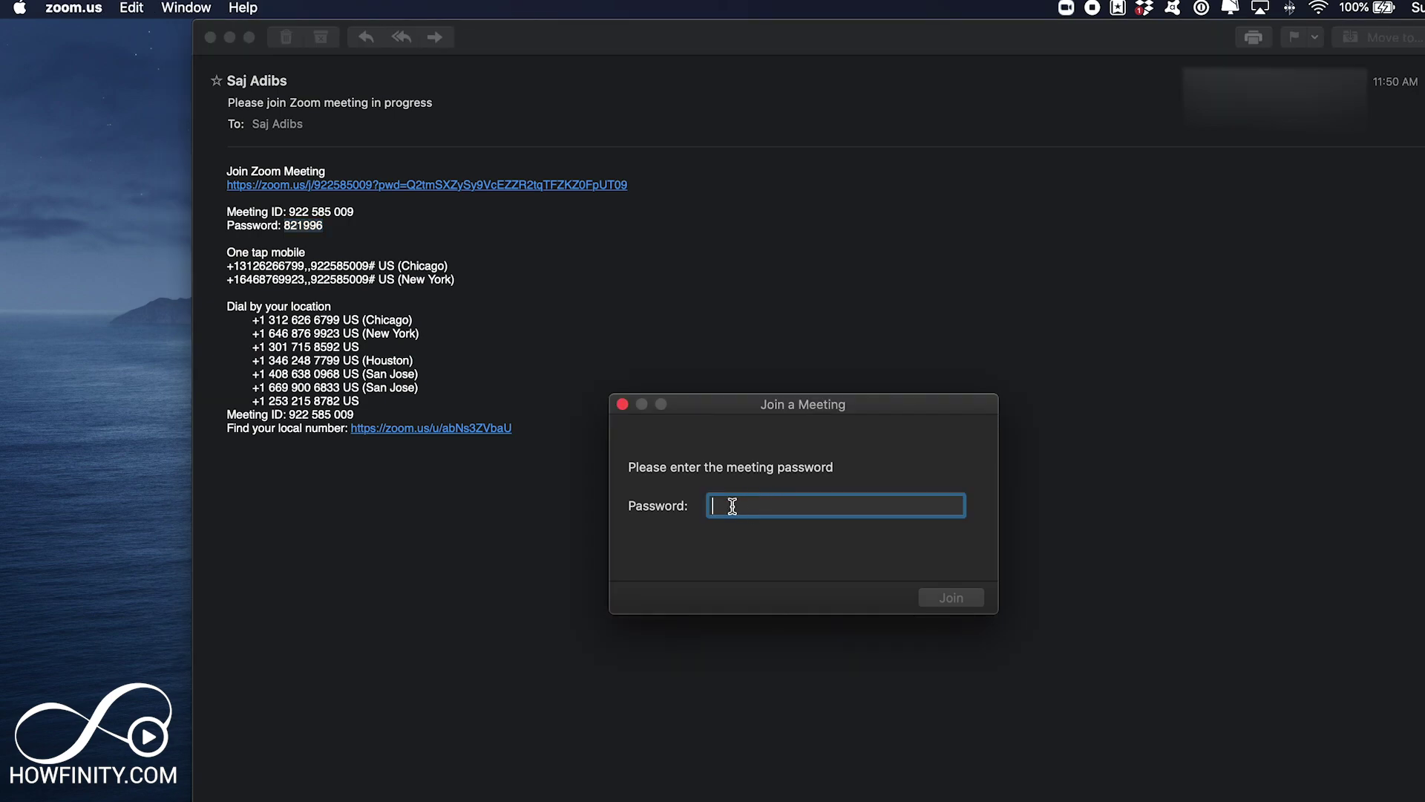
pyautogui.press('super+v')
pyautogui.click(961, 598)
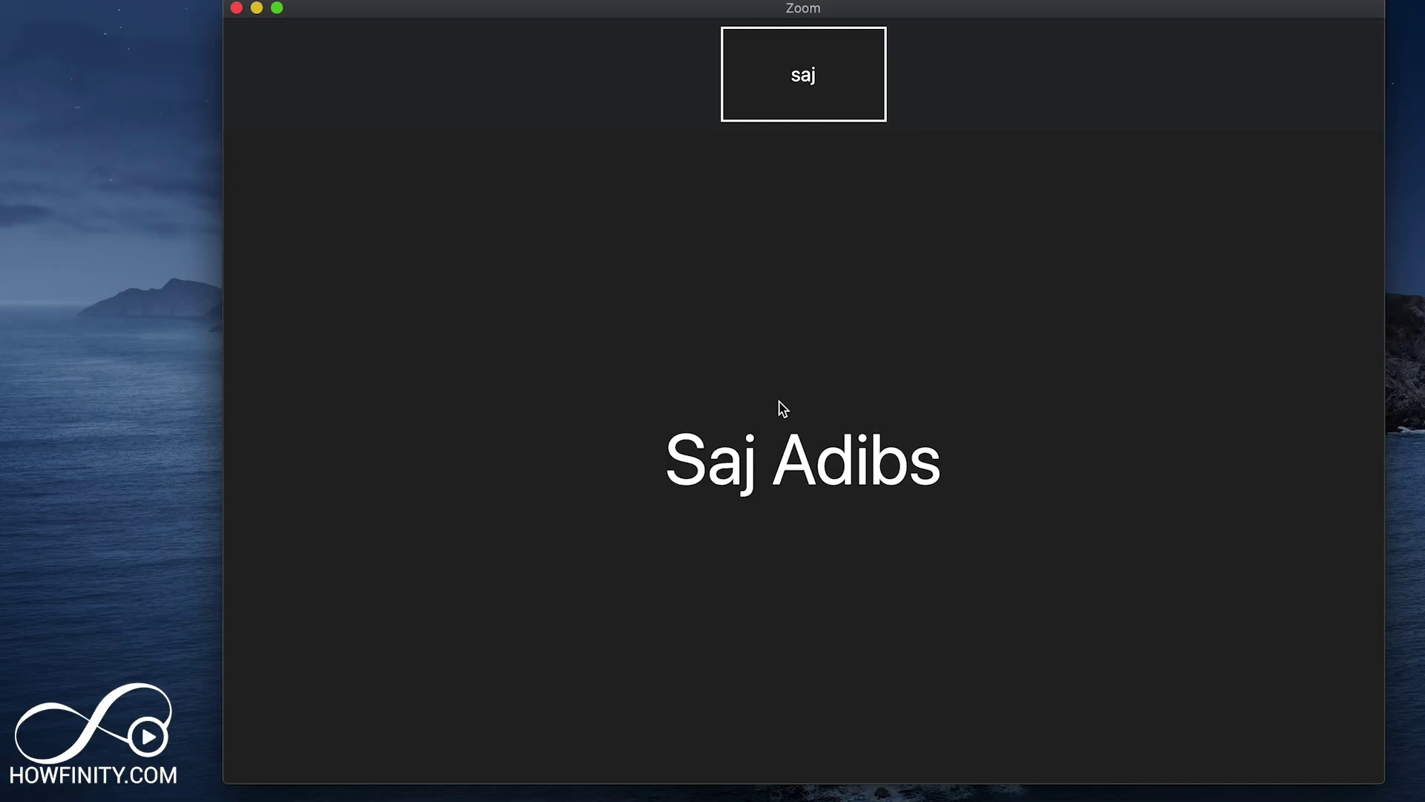
# Step: Check the camera options, start the video, and join the meeting's audio
pyautogui.moveTo(738, 82)
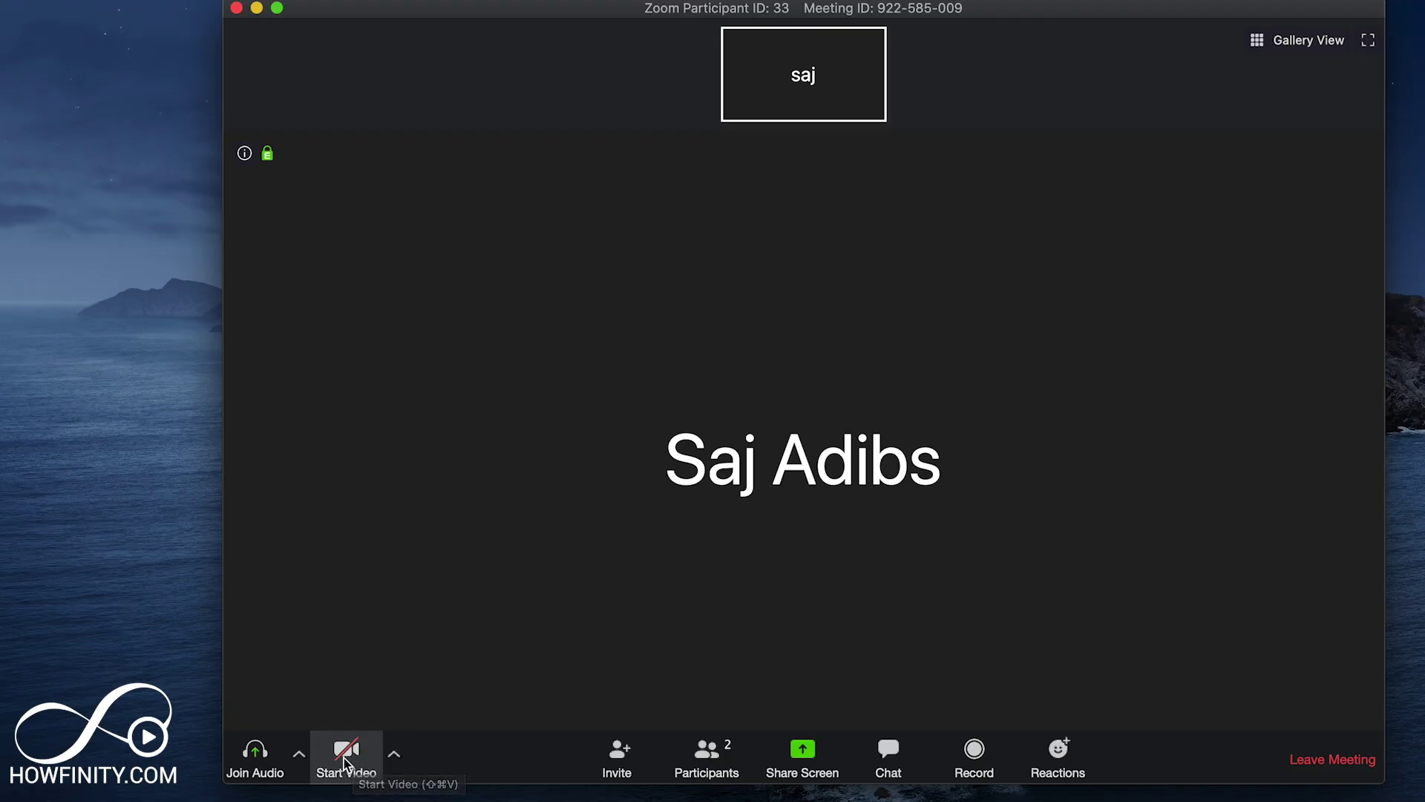
pyautogui.click(394, 756)
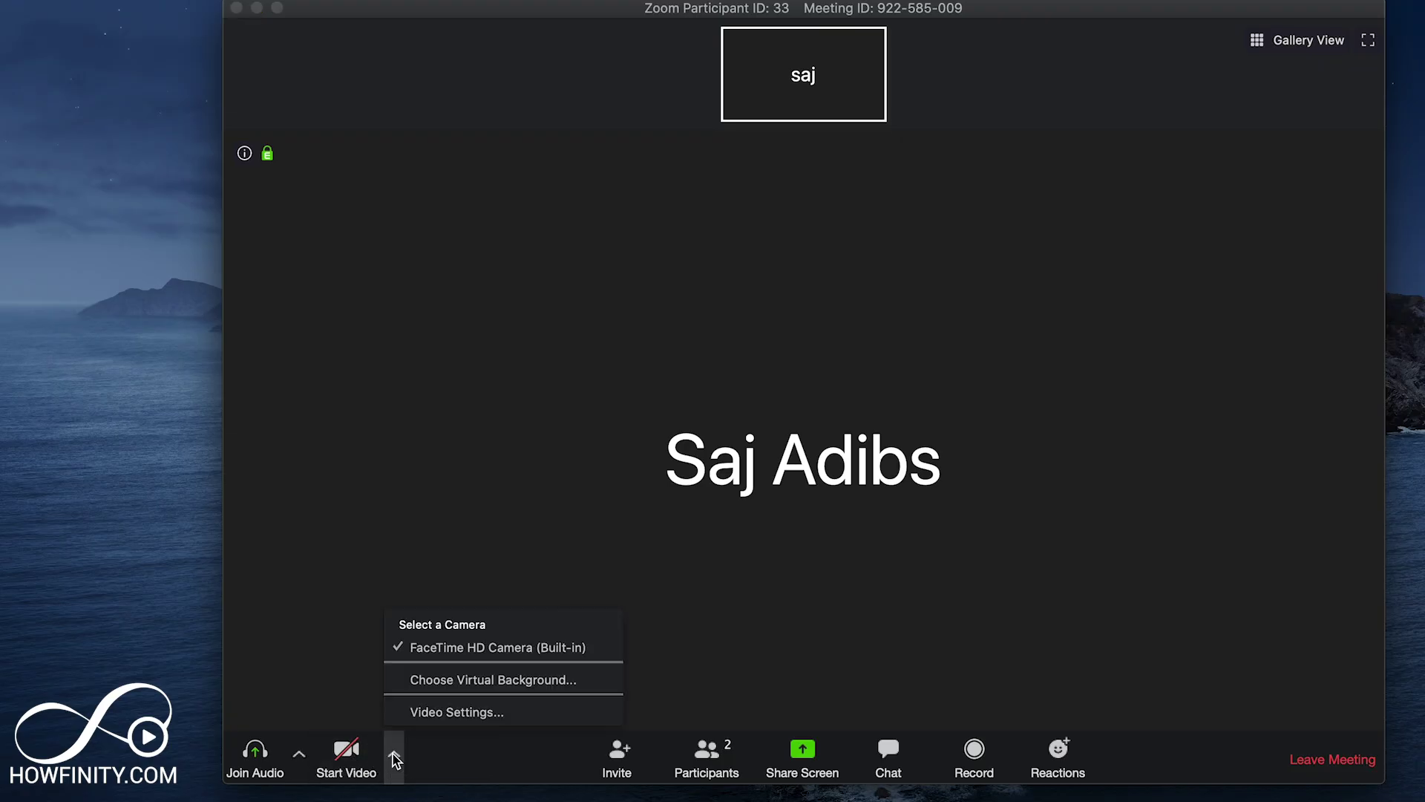
pyautogui.click(345, 757)
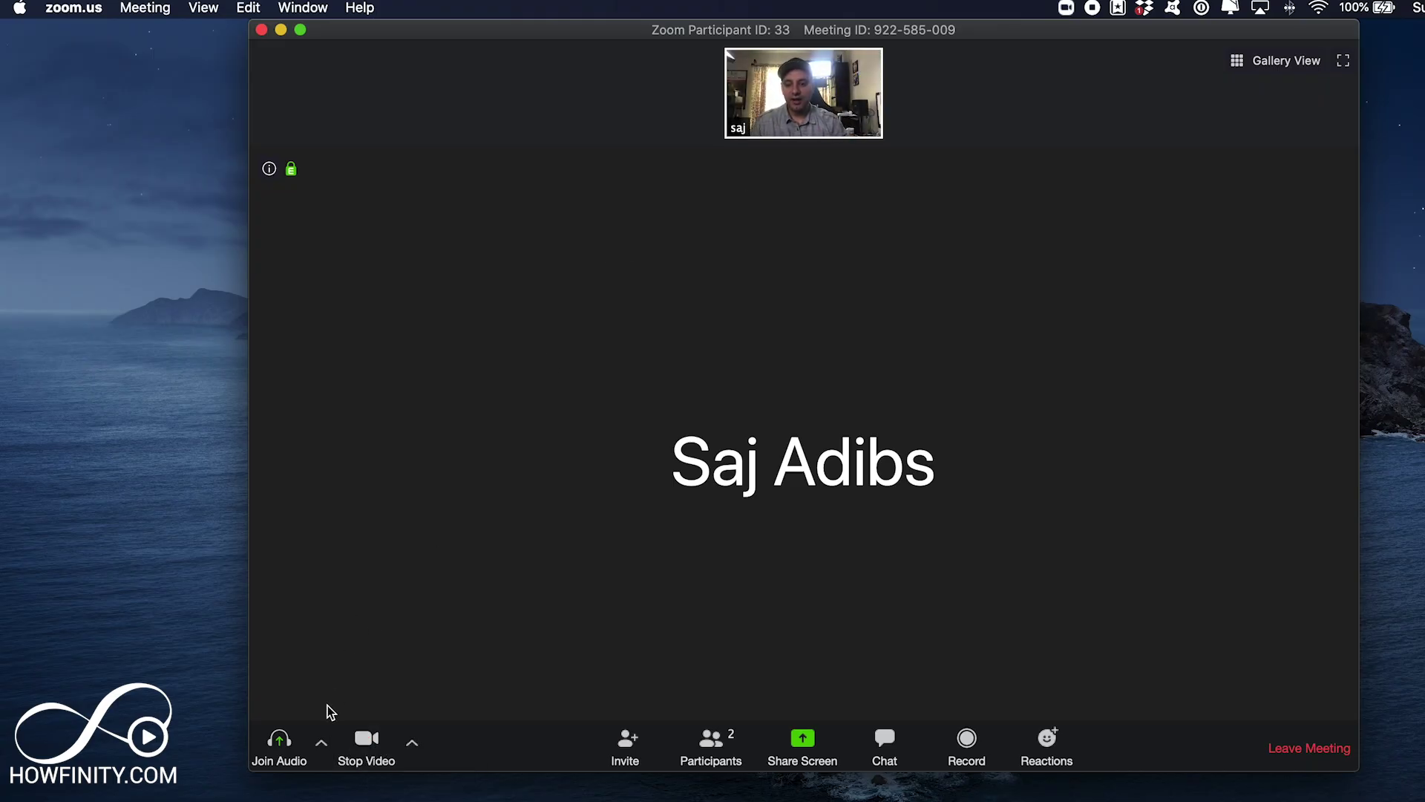
pyautogui.click(288, 758)
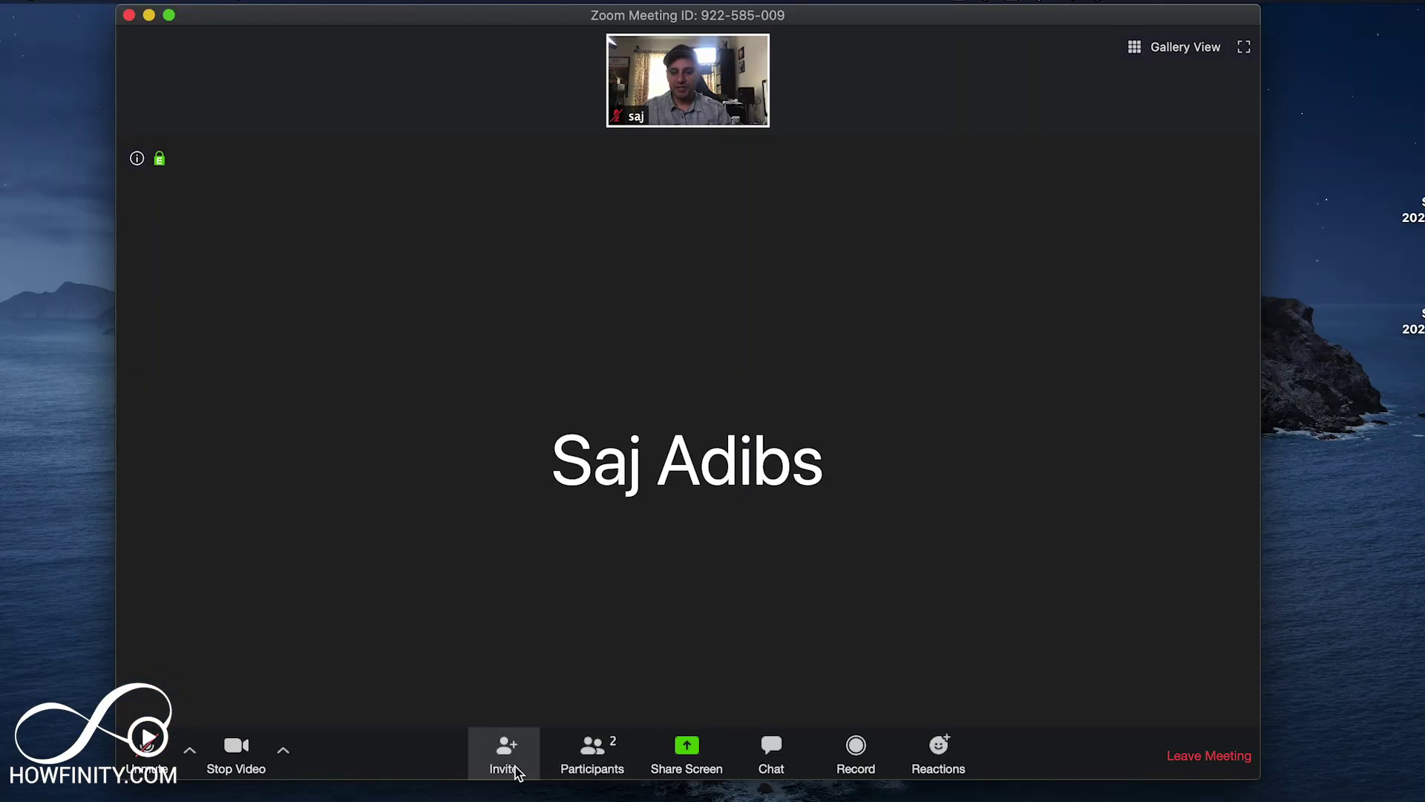
# Step: View and close the meeting's email invitation options, and show the participants list
pyautogui.click(504, 768)
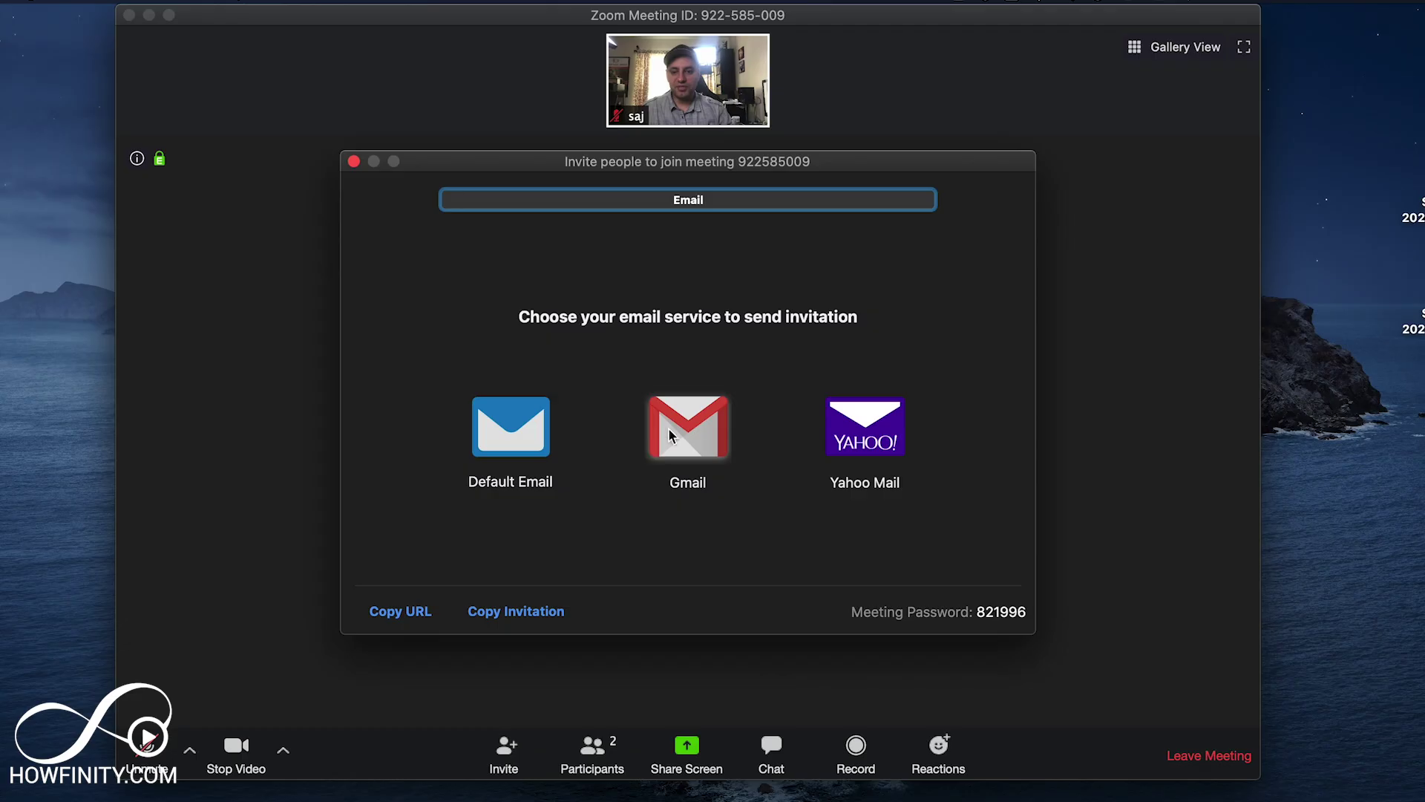
pyautogui.click(354, 162)
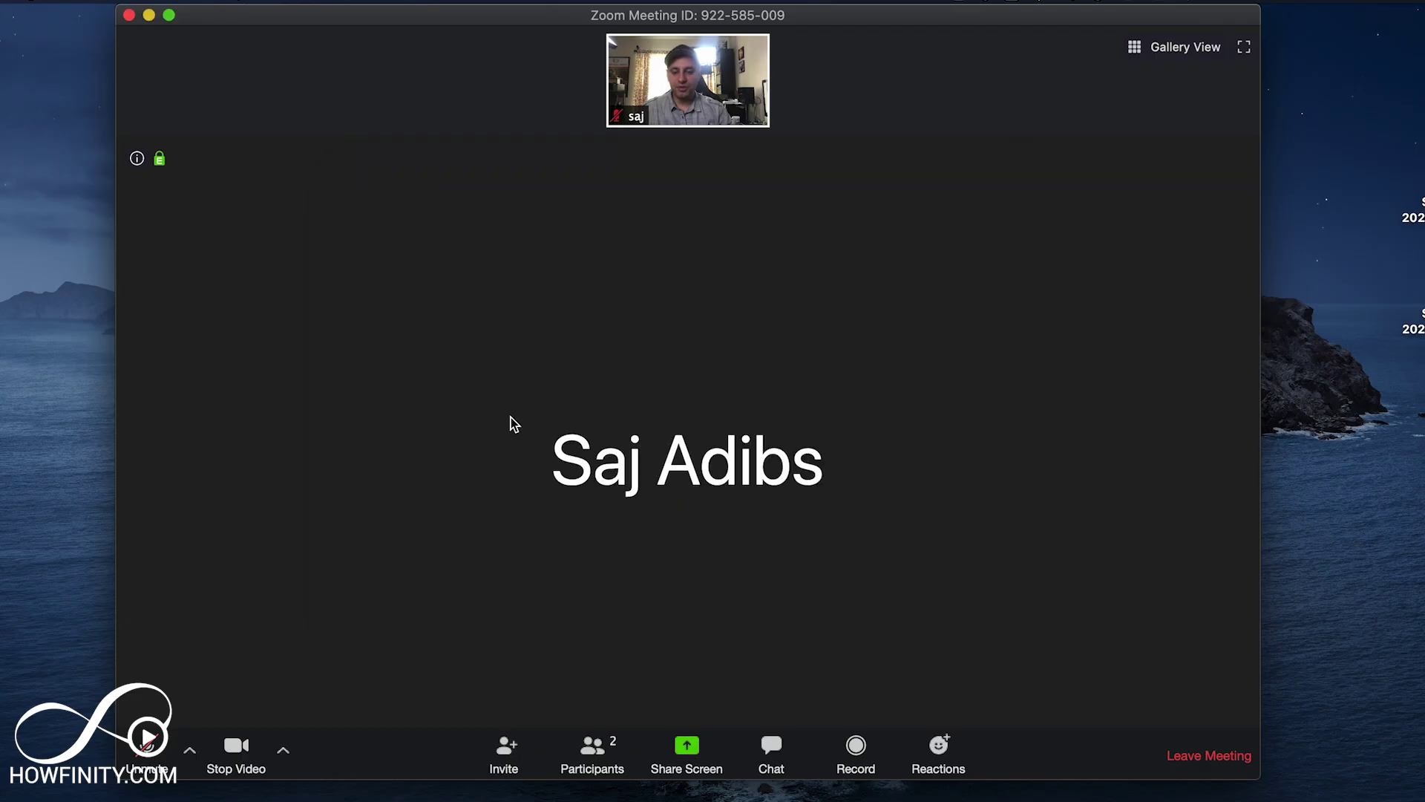
pyautogui.click(622, 738)
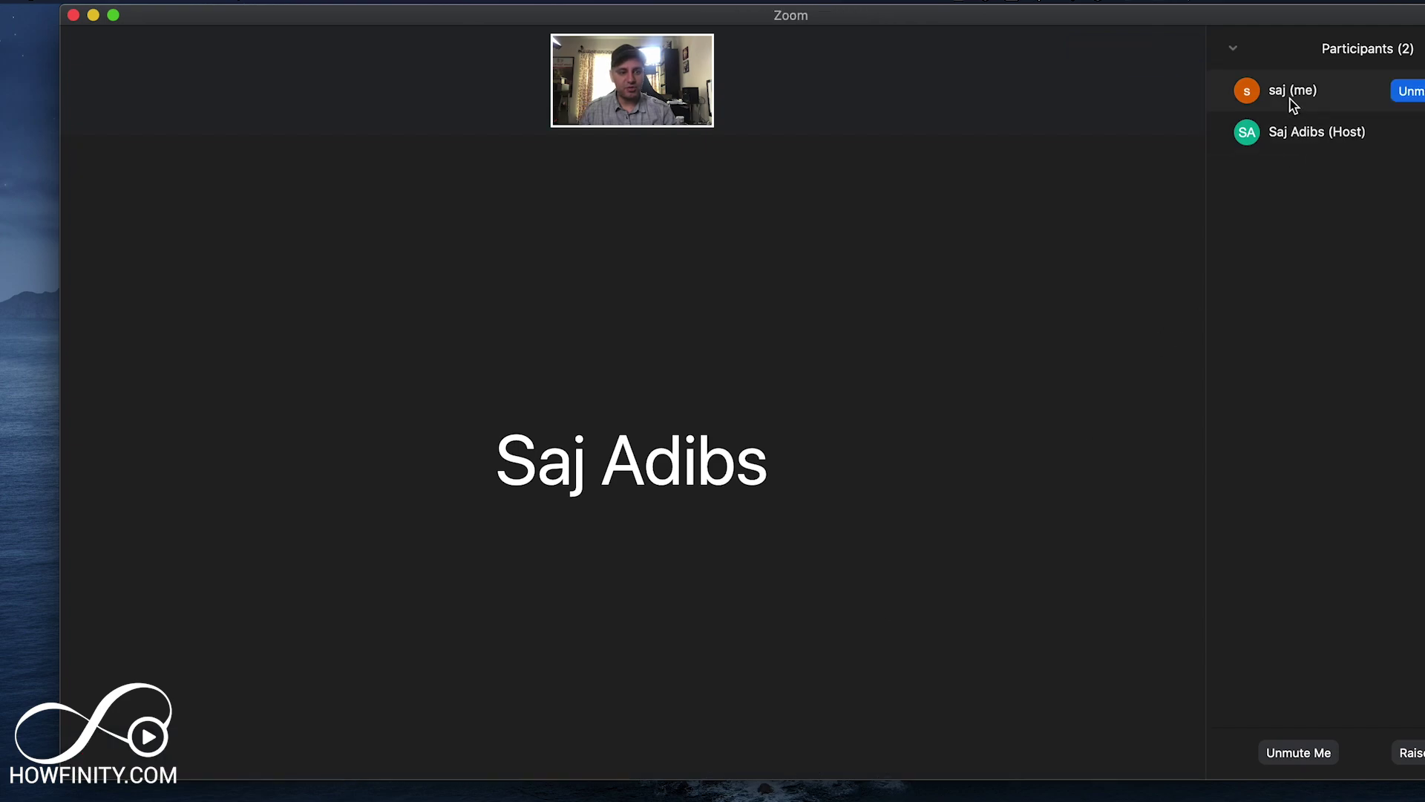
pyautogui.moveTo(1285, 101)
pyautogui.moveTo(745, 354)
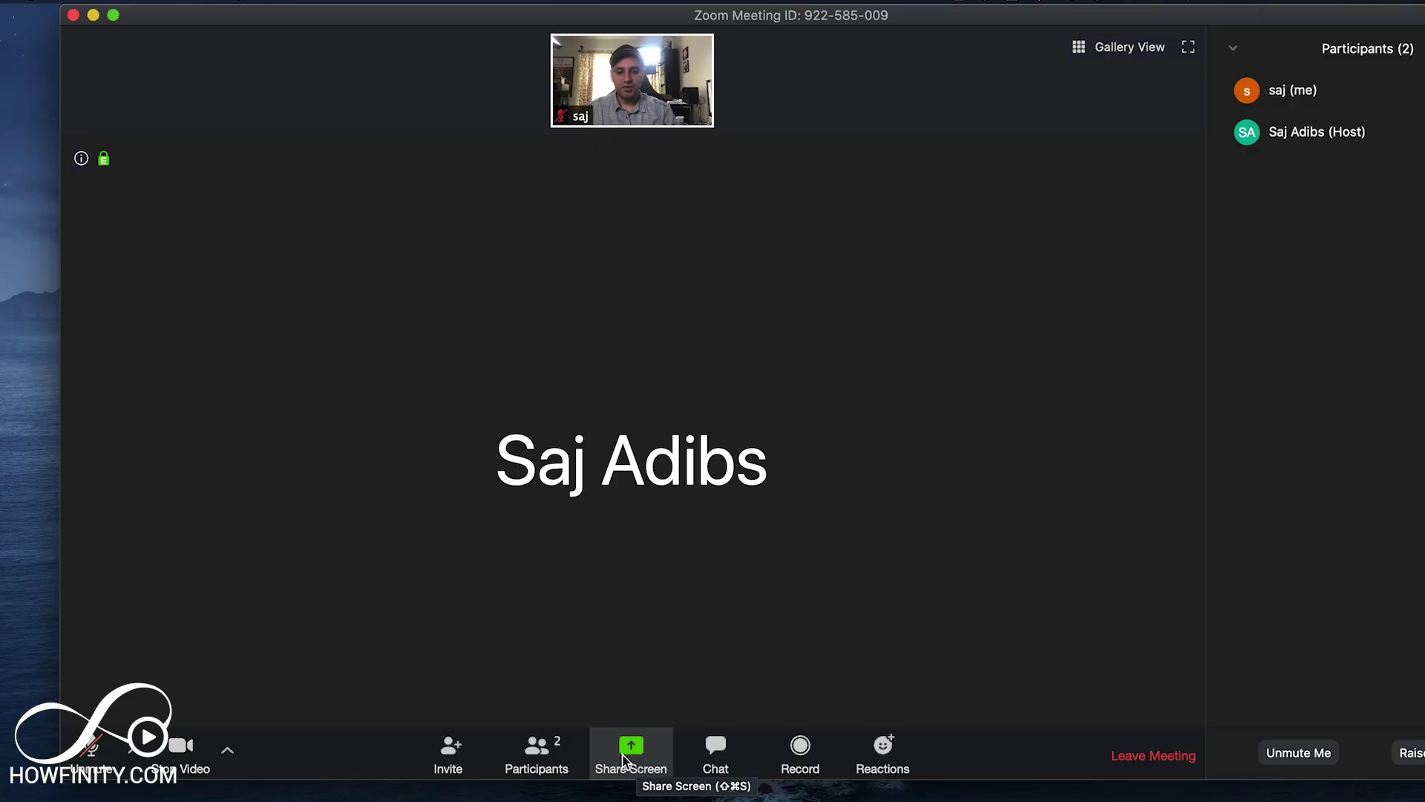
# Step: Show the meeting chat beside the participants list and keep Everyone as the message recipient
pyautogui.click(710, 762)
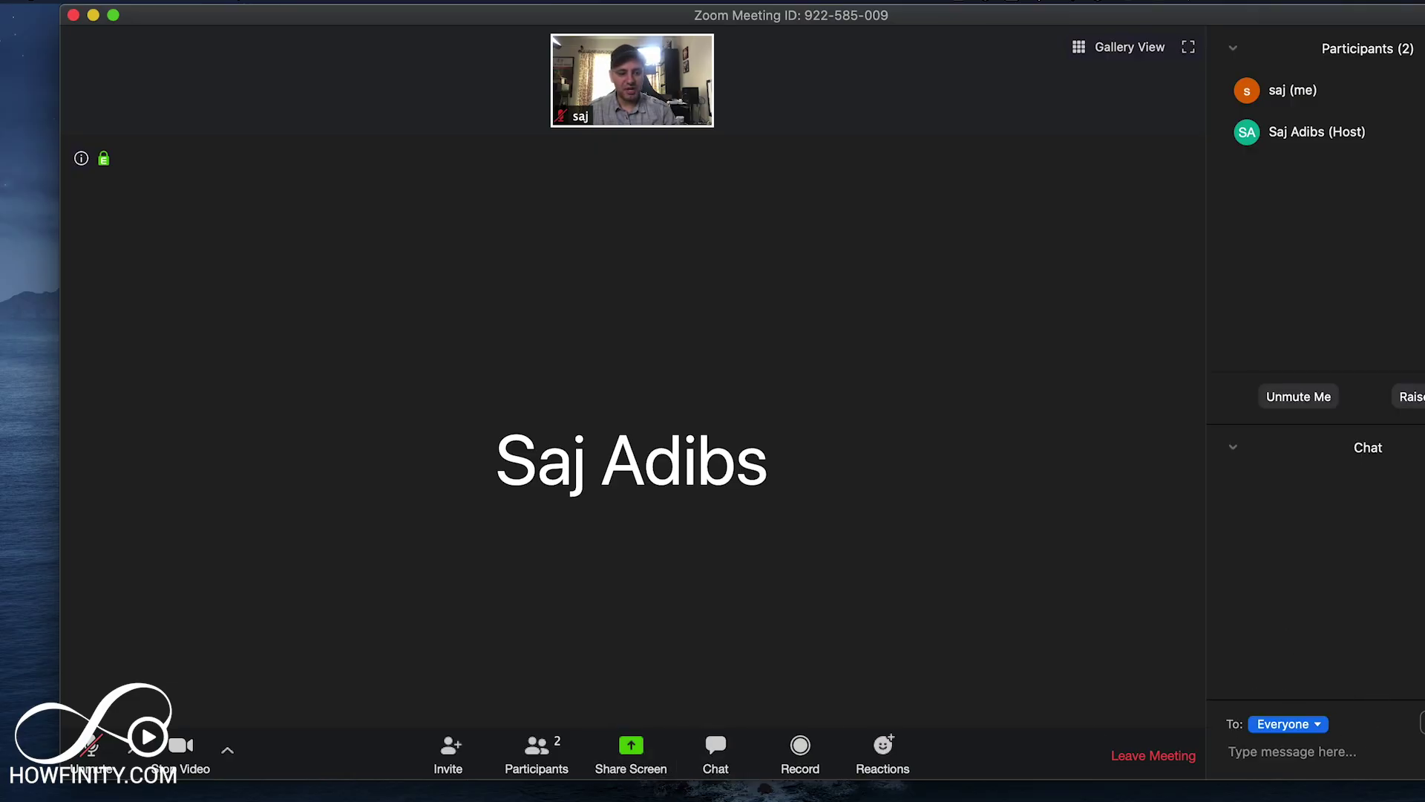
pyautogui.click(1326, 724)
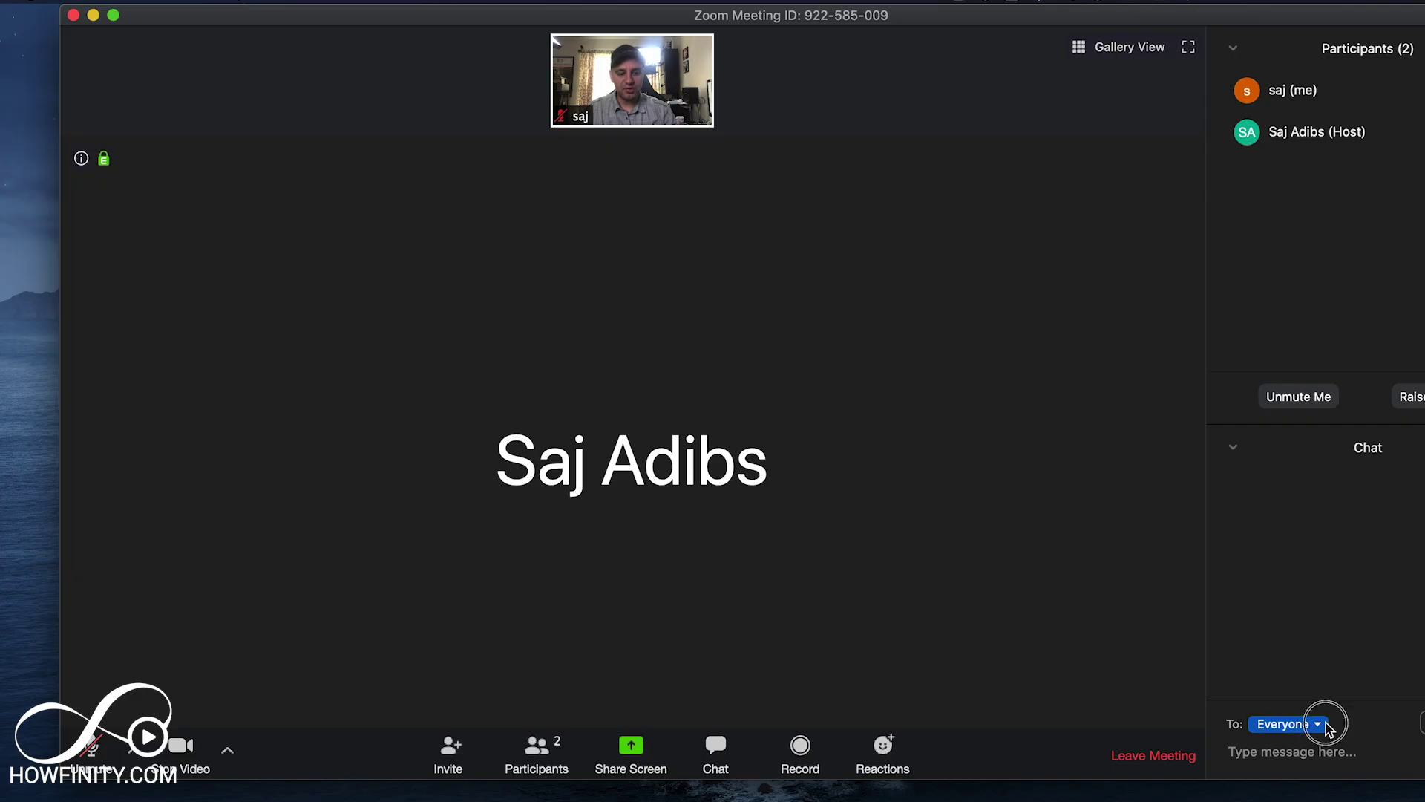
pyautogui.click(1289, 678)
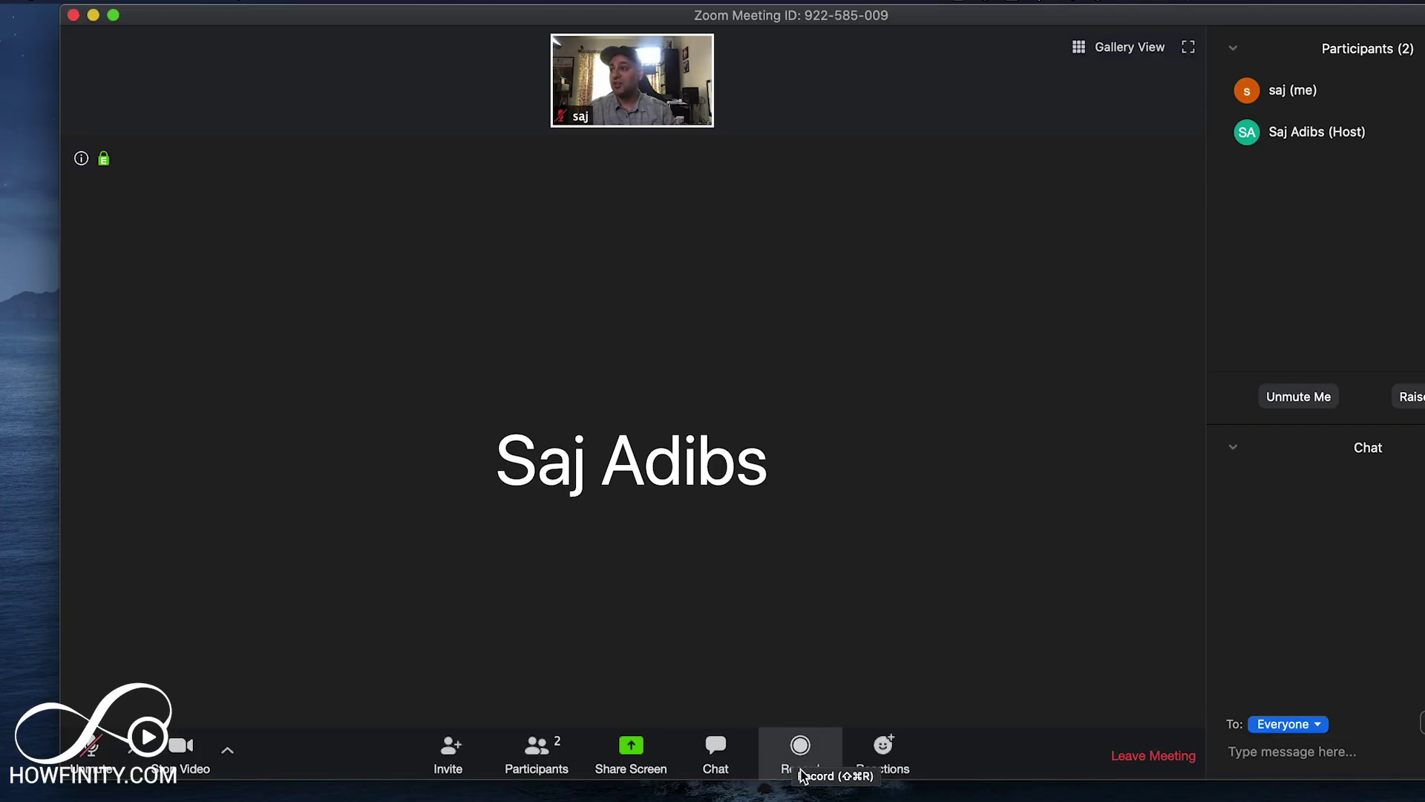
# Step: Send a thumbs-up reaction in the meeting
pyautogui.click(871, 754)
pyautogui.click(903, 699)
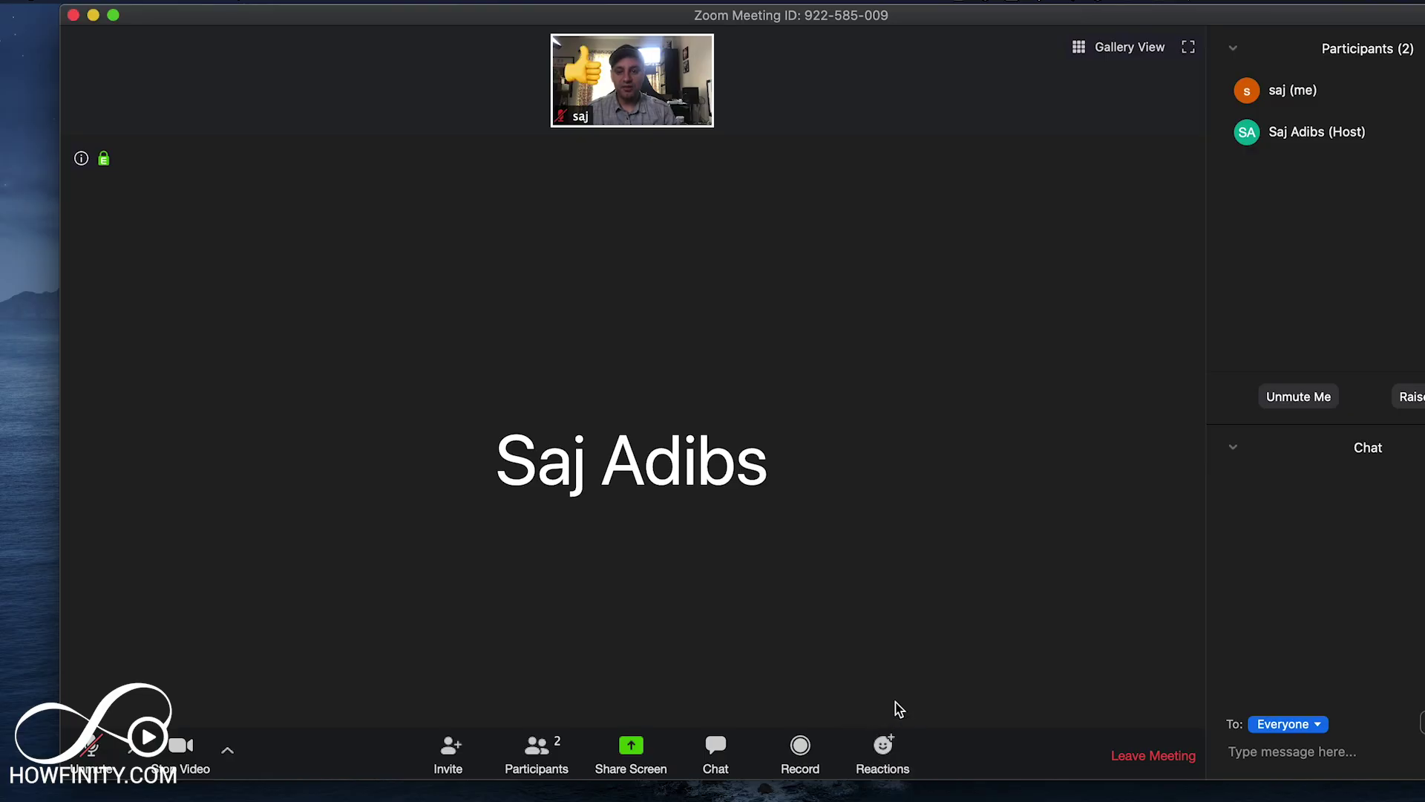
pyautogui.moveTo(580, 82)
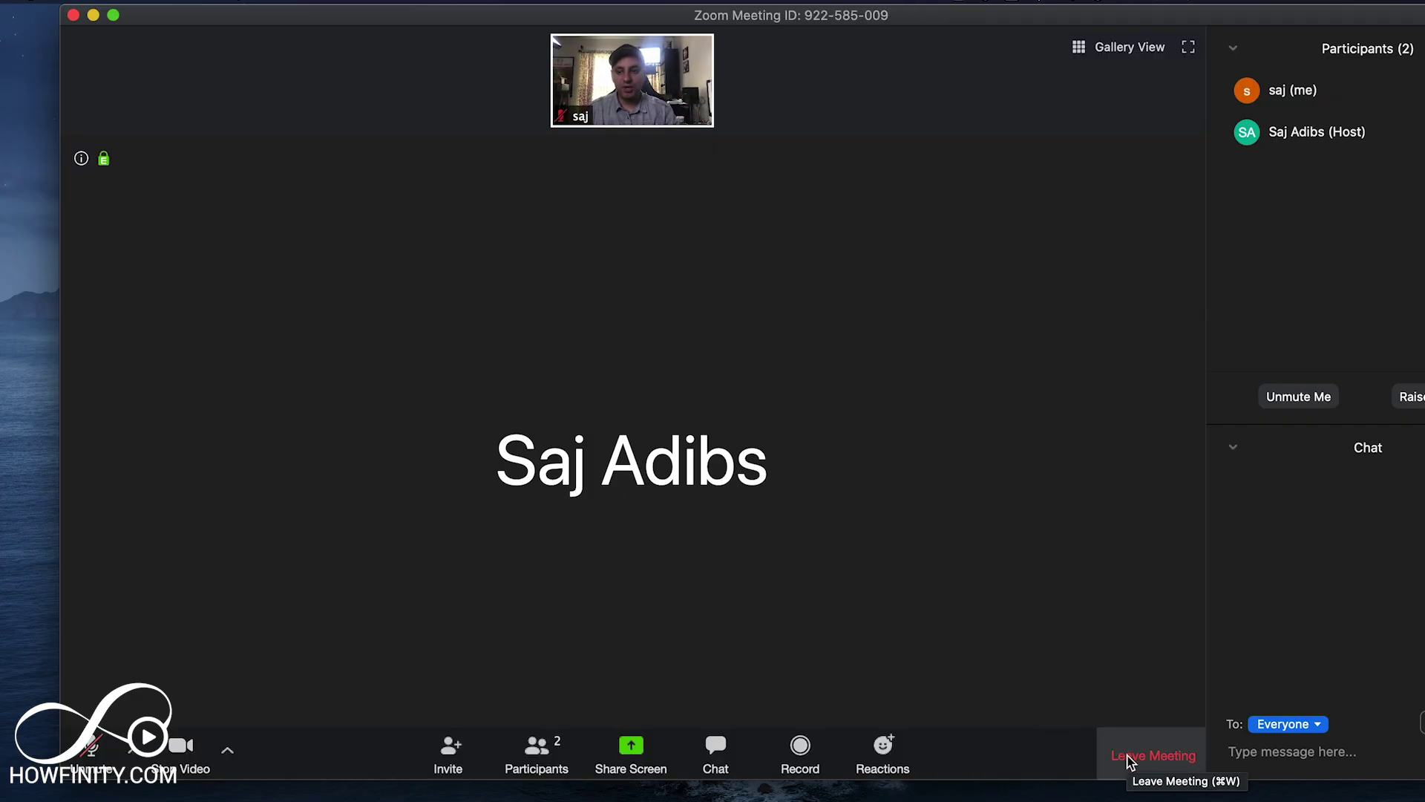
# Step: Leave the meeting without giving feedback to Zoom
pyautogui.click(1154, 755)
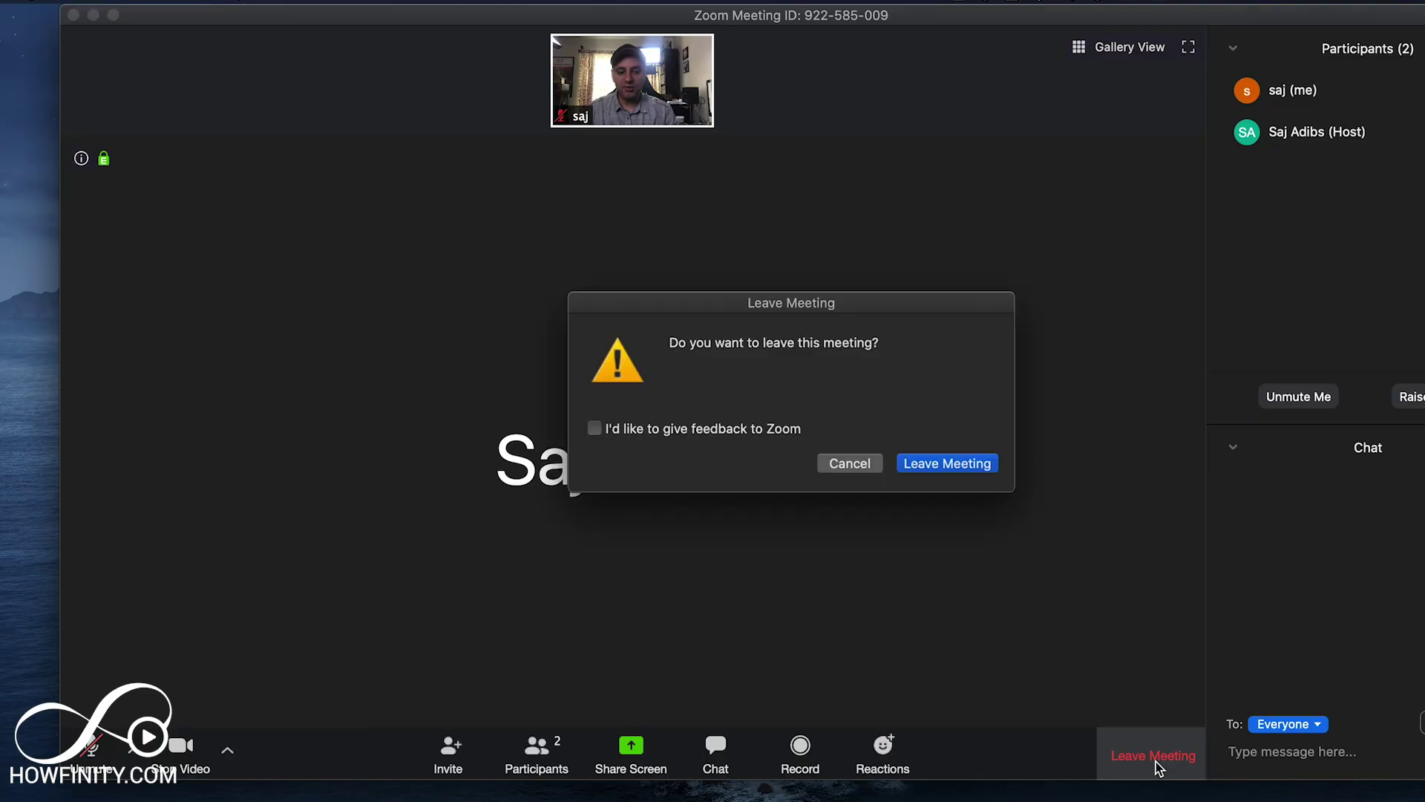
pyautogui.click(948, 465)
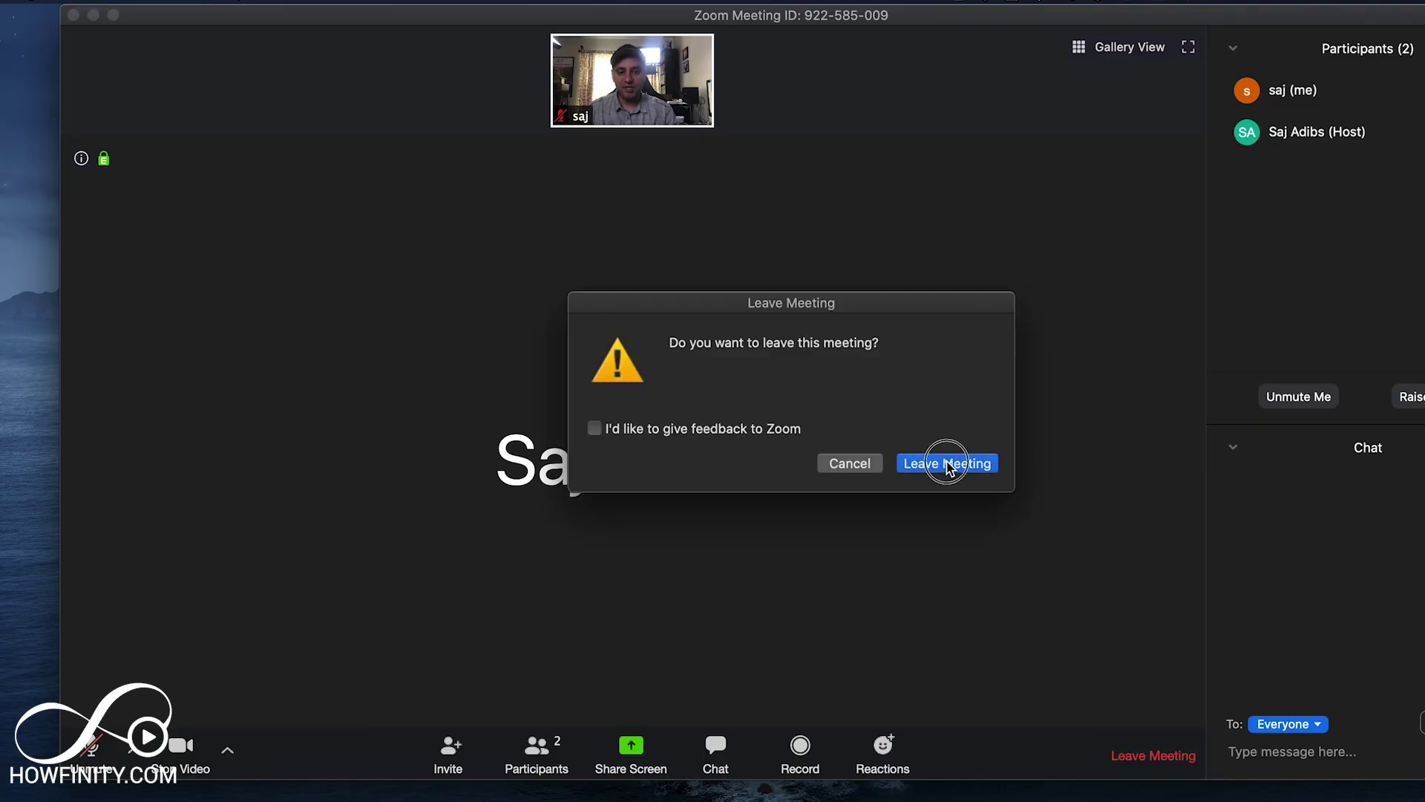